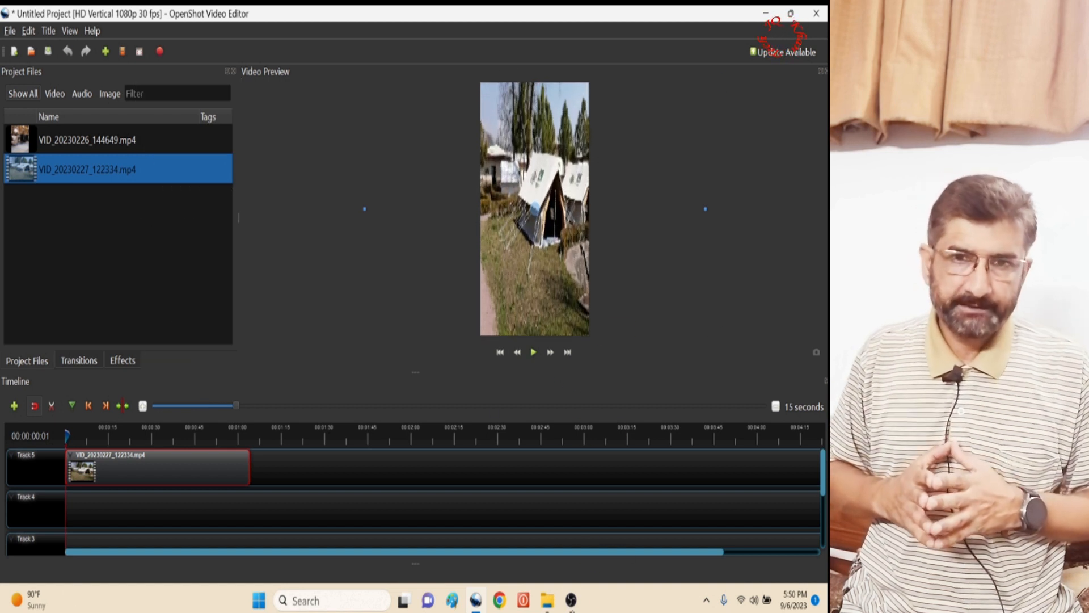
Step: Split the Track 5 clip at 00:00:20:22 and delete the part before the cut
{"action": "left_click", "coordinate": [534, 353]}
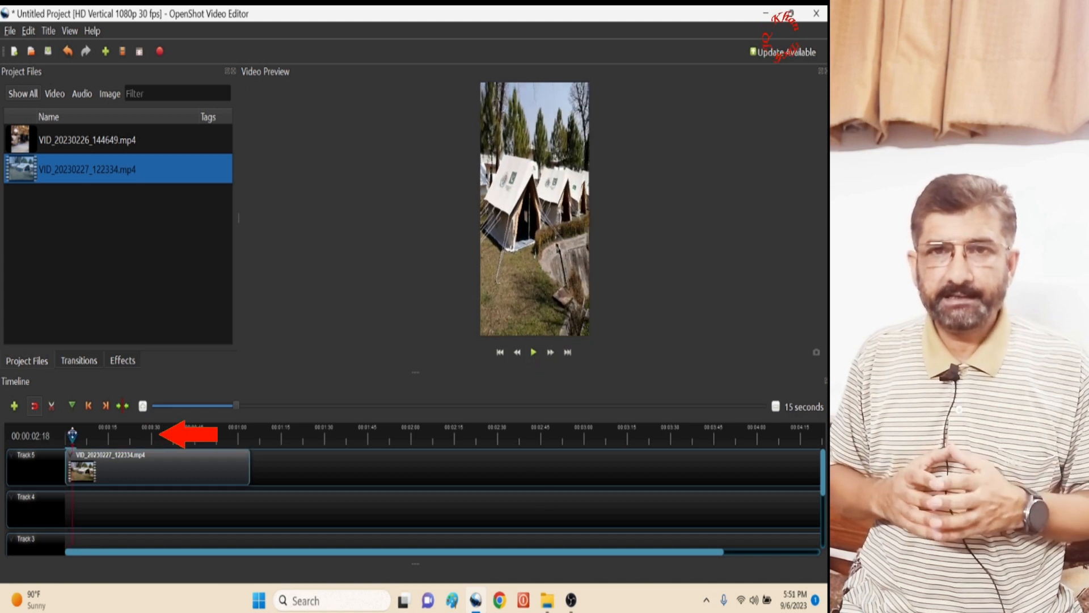
{"action": "left_click", "coordinate": [123, 456]}
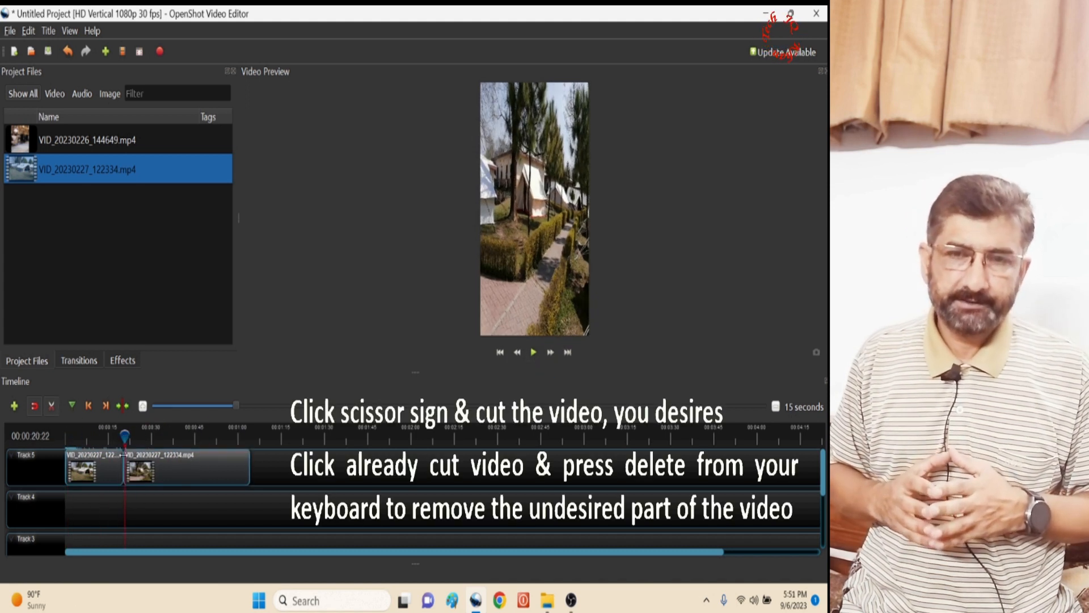
{"action": "key", "text": "Delete"}
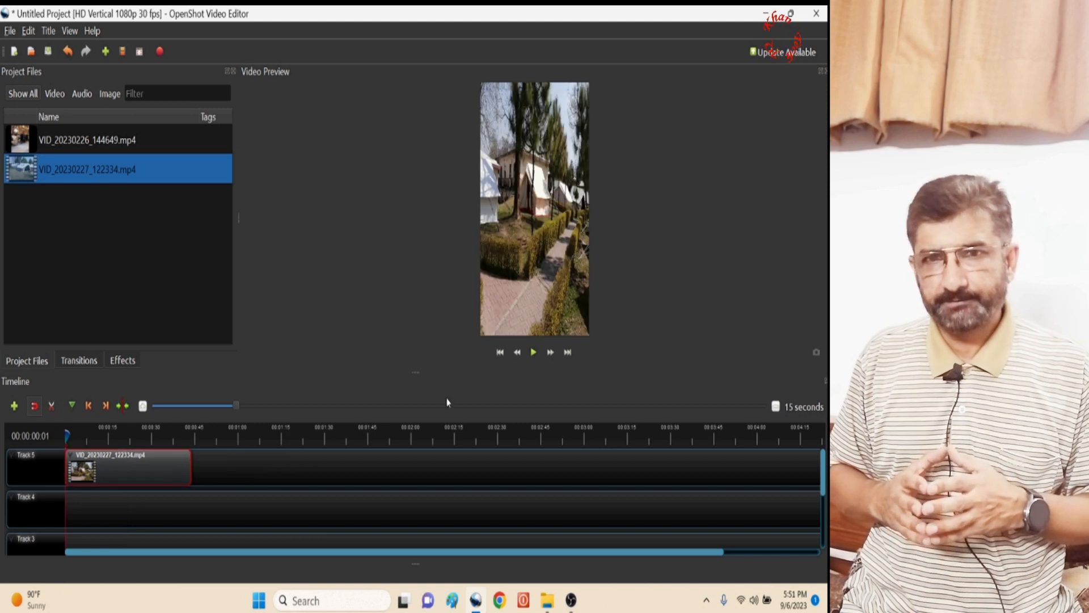
Step: Slice all clips near the start of the timeline, keeping both sides, and play back the result
{"action": "right_click", "coordinate": [70, 436]}
{"action": "left_click", "coordinate": [165, 441]}
{"action": "left_click", "coordinate": [533, 352]}
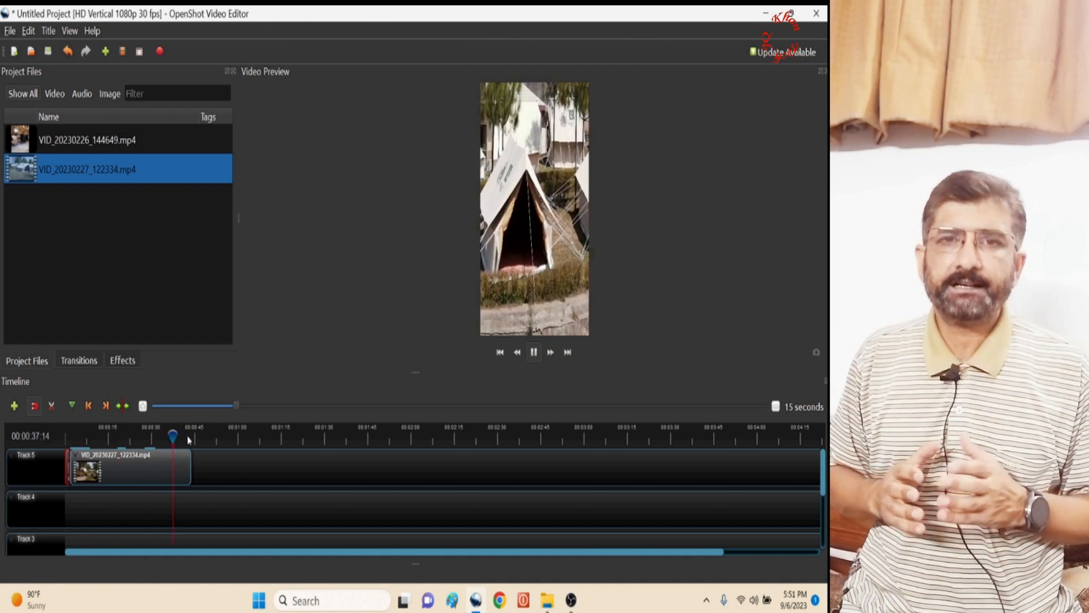
{"action": "left_click", "coordinate": [533, 352]}
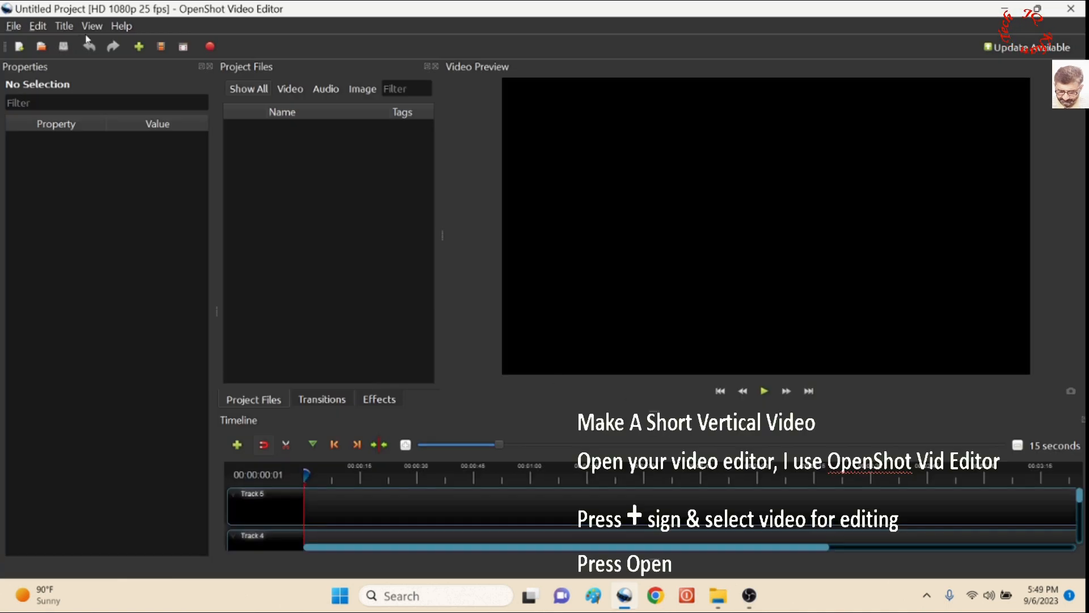
Step: Switch the workspace to the simple layout with project files, video preview and timeline, without the Properties panel
{"action": "left_click", "coordinate": [91, 26]}
{"action": "mouse_move", "coordinate": [104, 85]}
{"action": "left_click", "coordinate": [259, 78]}
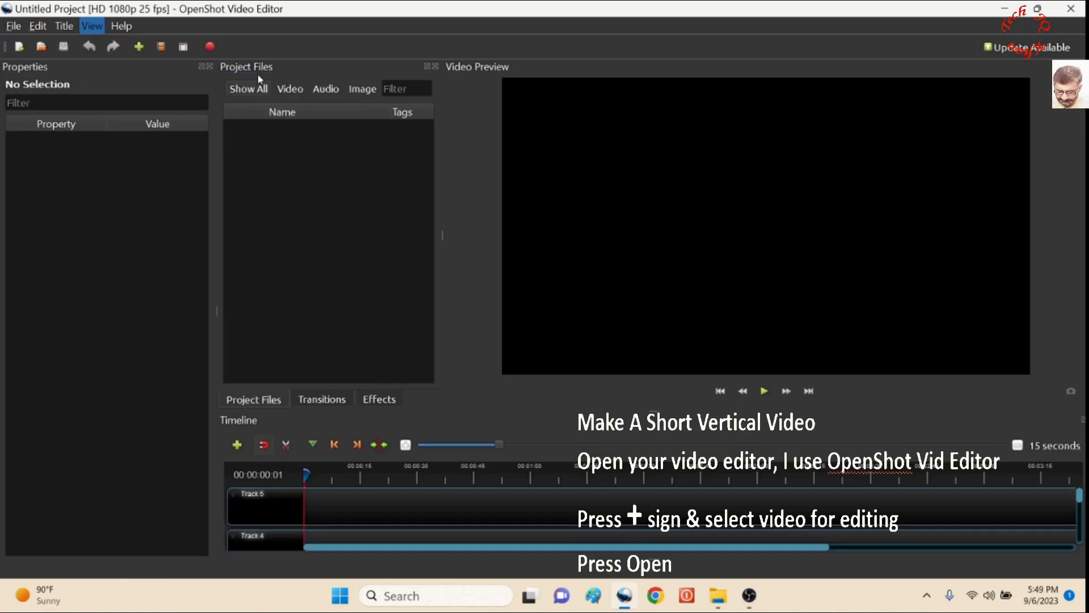
{"action": "left_click_drag", "start_coordinate": [666, 214], "coordinate": [590, 259]}
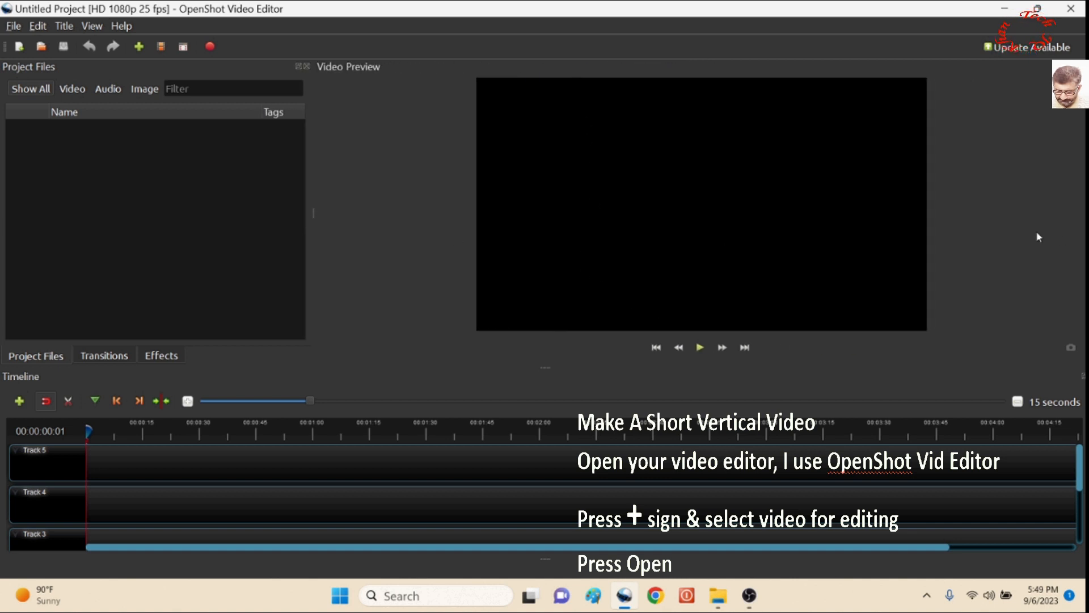
Step: Import VID_20230226_144649 and VID_20230227_122334, and place VID_20230227_122334.mp4 at the start of Track 5
{"action": "left_click", "coordinate": [139, 46]}
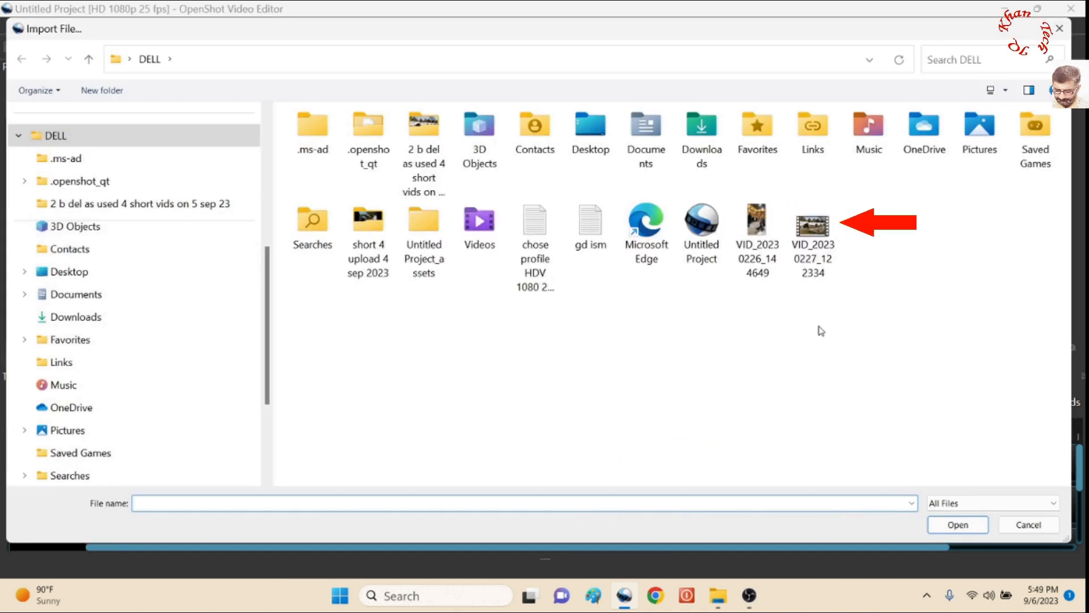
{"action": "left_click_drag", "start_coordinate": [868, 311], "coordinate": [743, 204]}
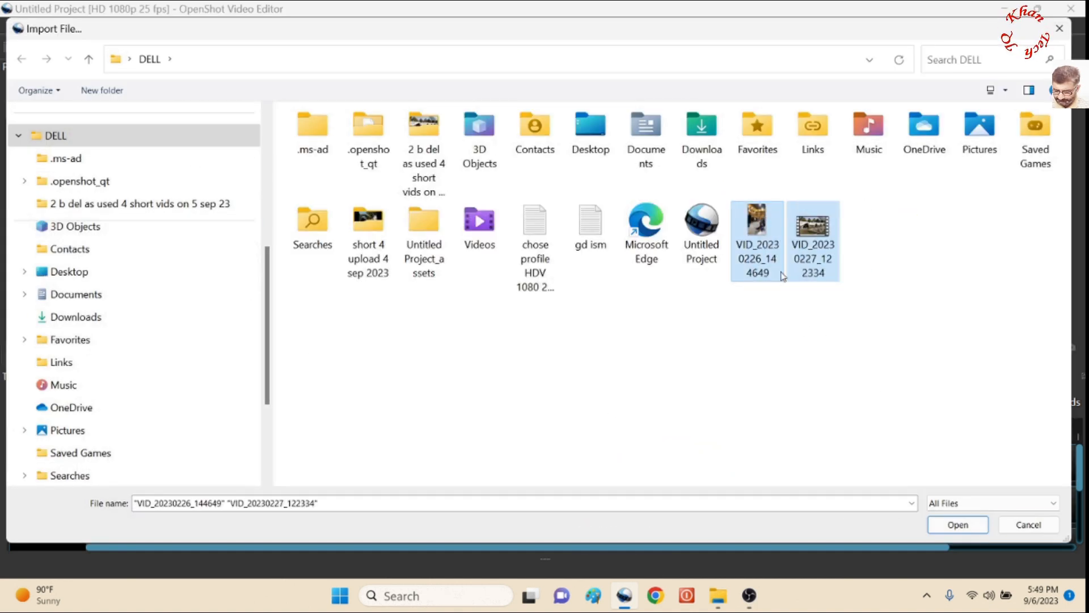
{"action": "left_click", "coordinate": [951, 530]}
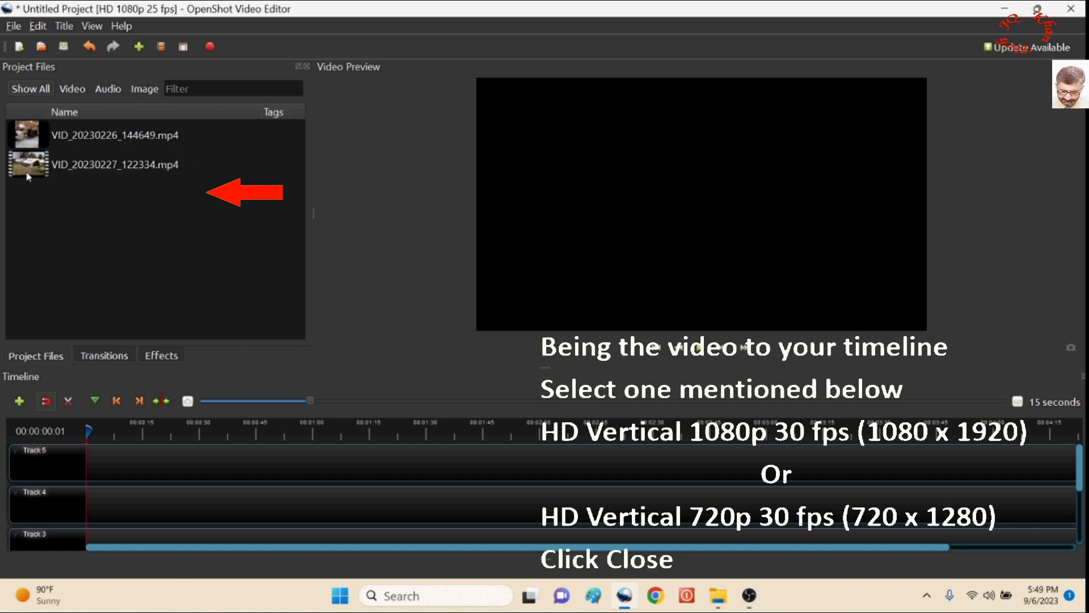
{"action": "left_click_drag", "start_coordinate": [30, 170], "coordinate": [51, 440]}
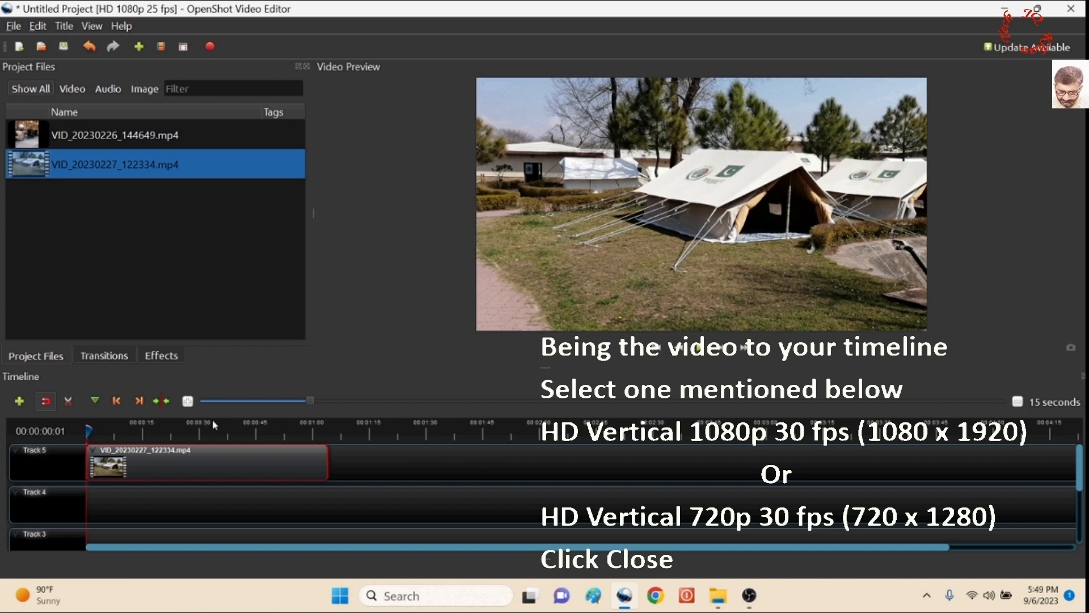
Step: Set the project profile to HD Vertical 1080p 30 fps (1080x1920)
{"action": "left_click", "coordinate": [160, 48]}
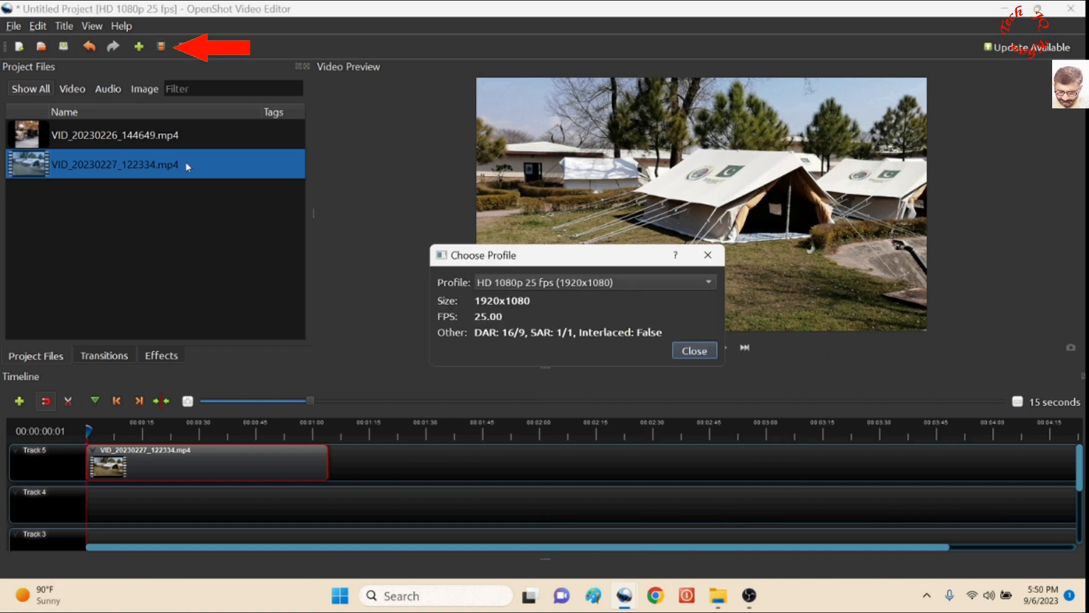
{"action": "left_click", "coordinate": [660, 284]}
{"action": "scroll", "coordinate": [635, 400], "scroll_direction": "down", "scroll_amount": 4}
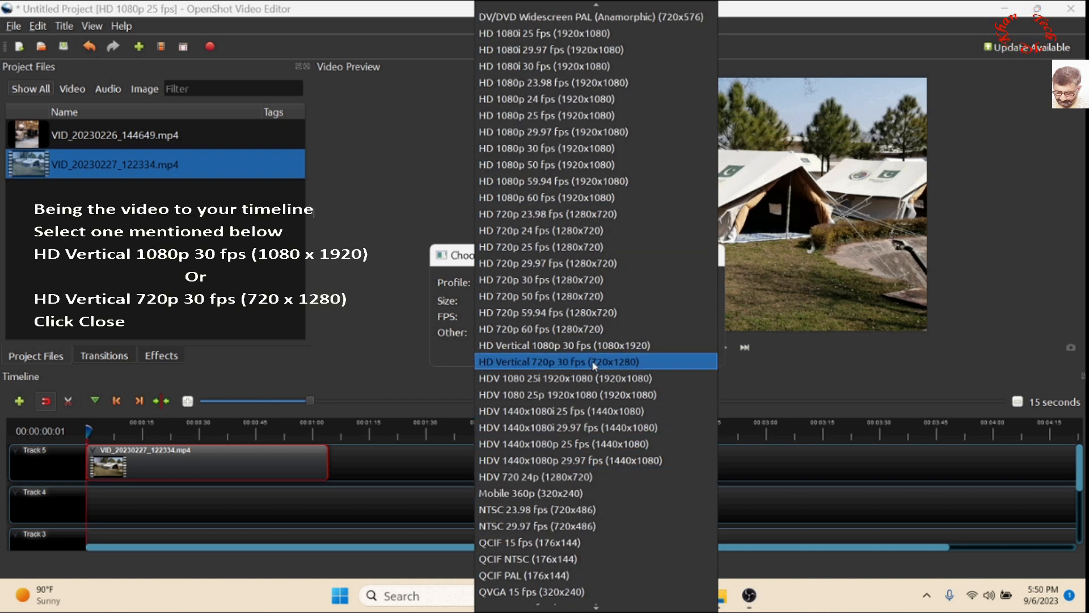
{"action": "left_click", "coordinate": [682, 347]}
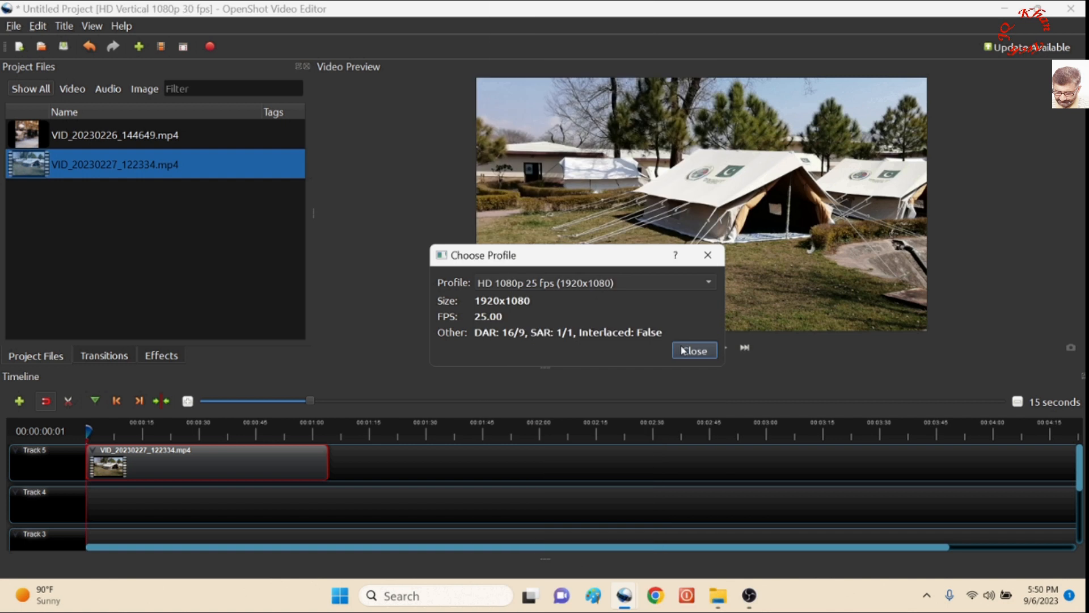
{"action": "left_click", "coordinate": [695, 351]}
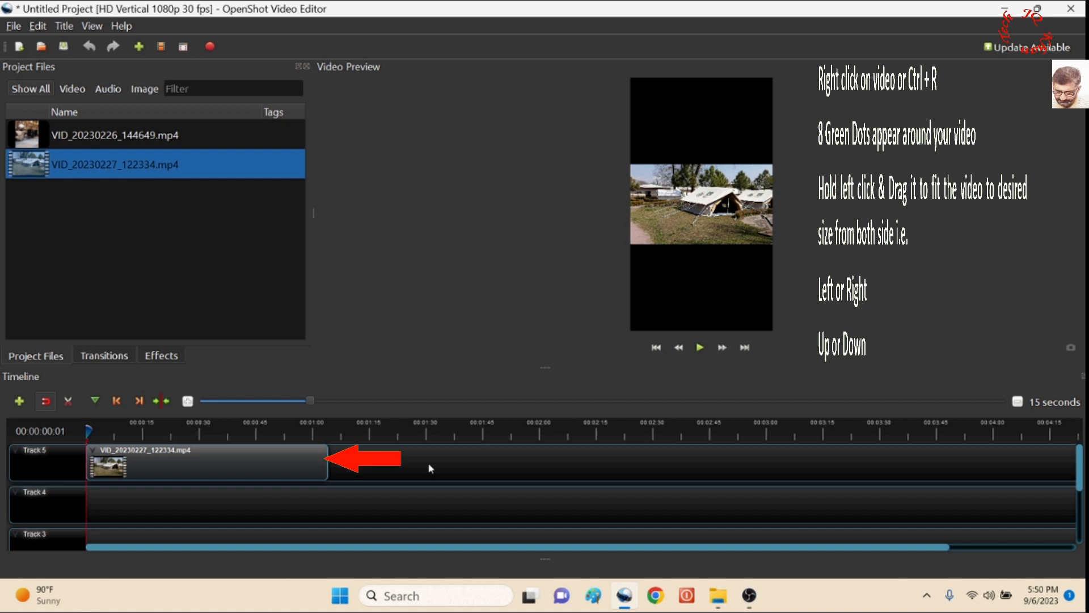
Step: Transform the Track 5 clip, stretching it vertically to fill the portrait frame and widening it slightly
{"action": "right_click", "coordinate": [188, 460]}
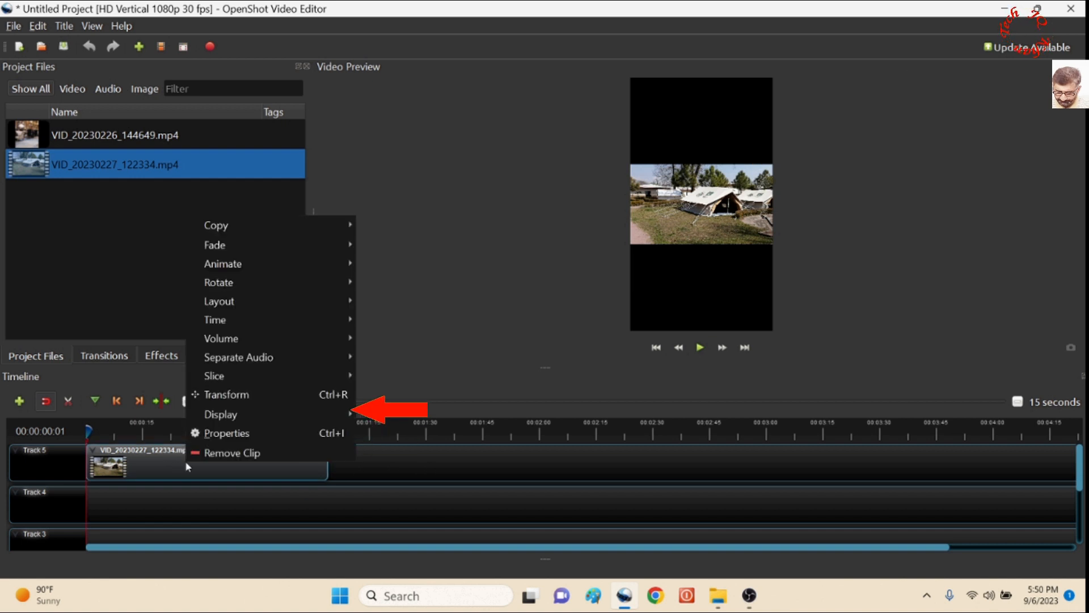
{"action": "left_click", "coordinate": [264, 395]}
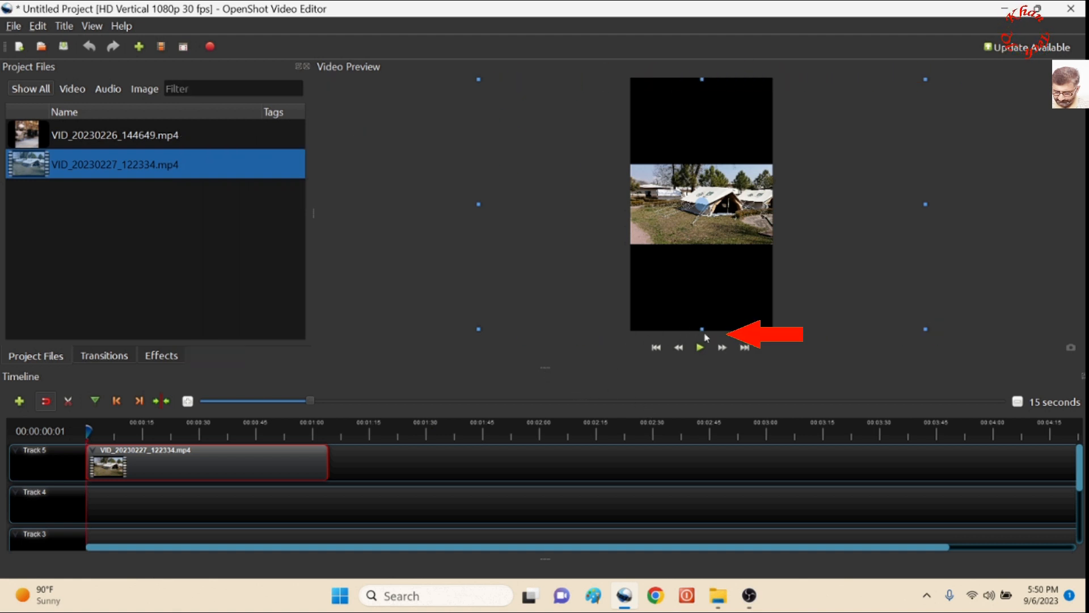
{"action": "left_click_drag", "start_coordinate": [703, 332], "coordinate": [748, 607]}
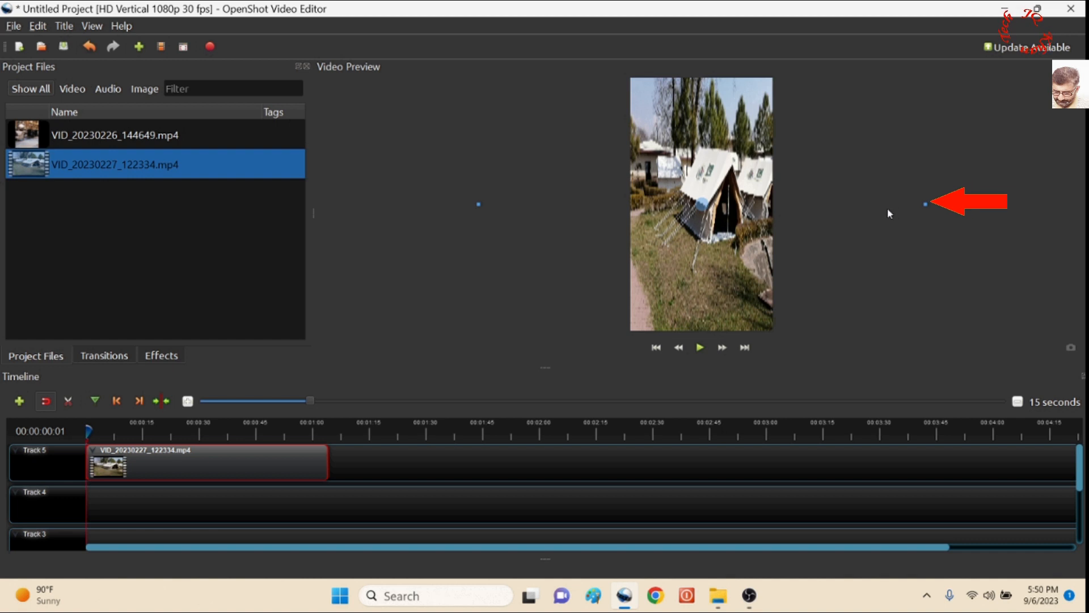
{"action": "left_click_drag", "start_coordinate": [886, 204], "coordinate": [784, 221]}
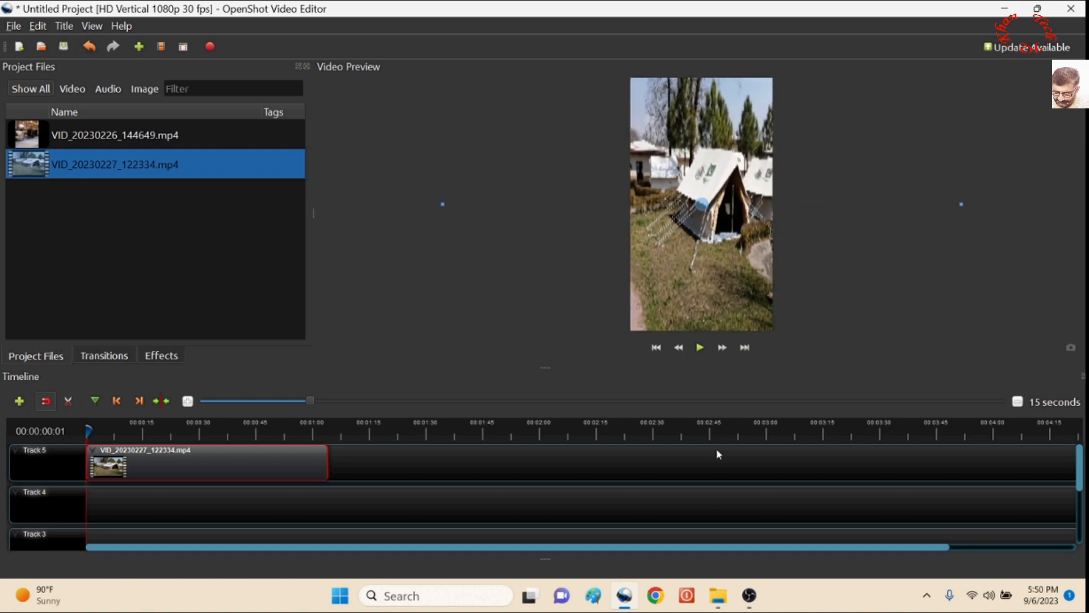
{"action": "left_click", "coordinate": [695, 468]}
Step: Cut the Track 5 clip at 00:00:20:22 with the razor and delete the segment before the cut
{"action": "left_click", "coordinate": [700, 348]}
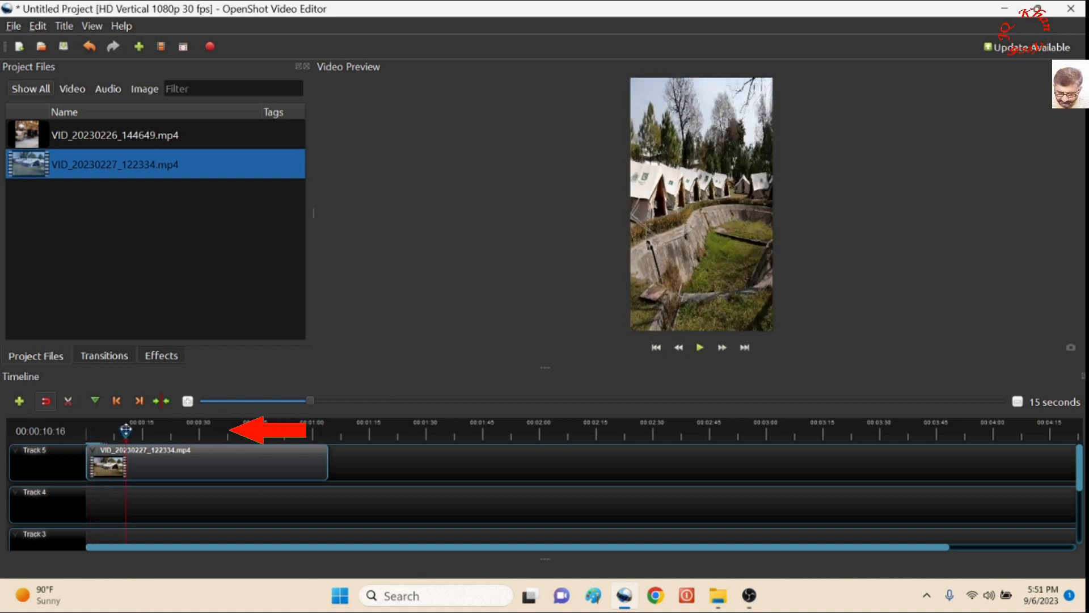
{"action": "left_click", "coordinate": [164, 431]}
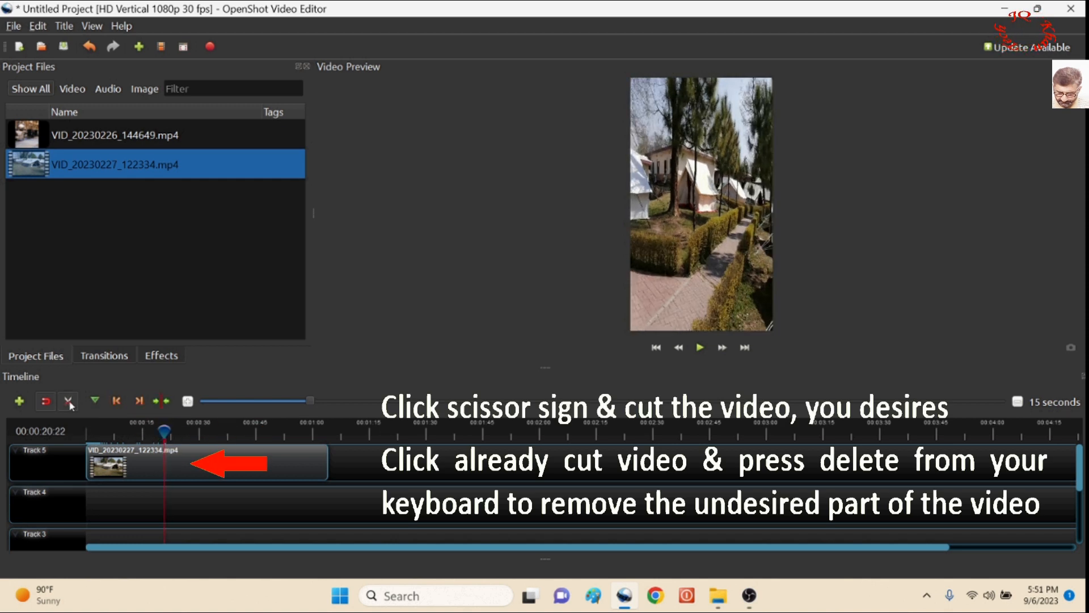
{"action": "left_click", "coordinate": [163, 457]}
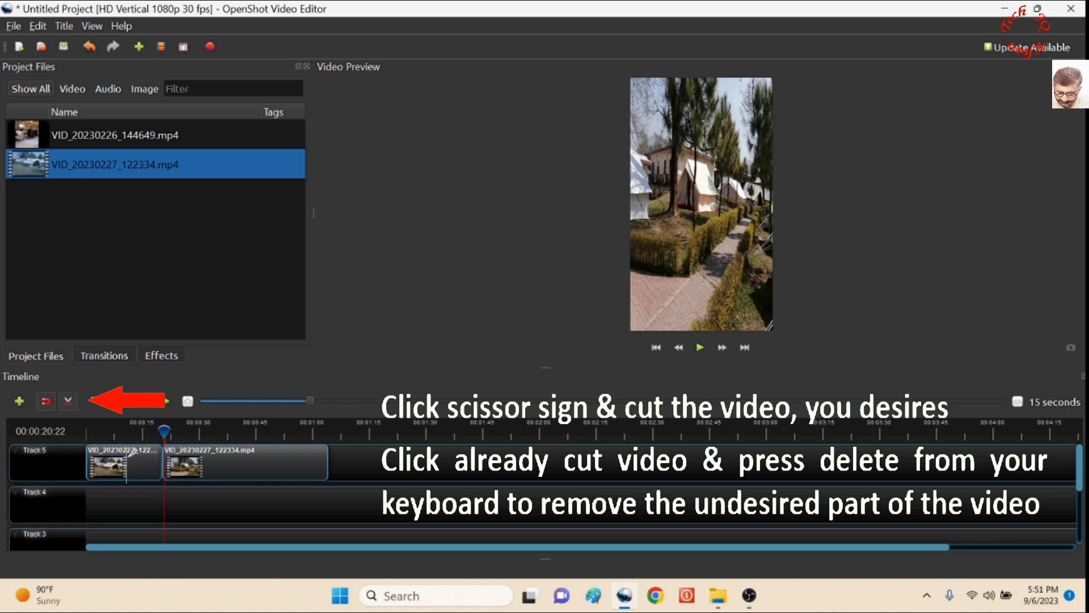
{"action": "left_click", "coordinate": [71, 401]}
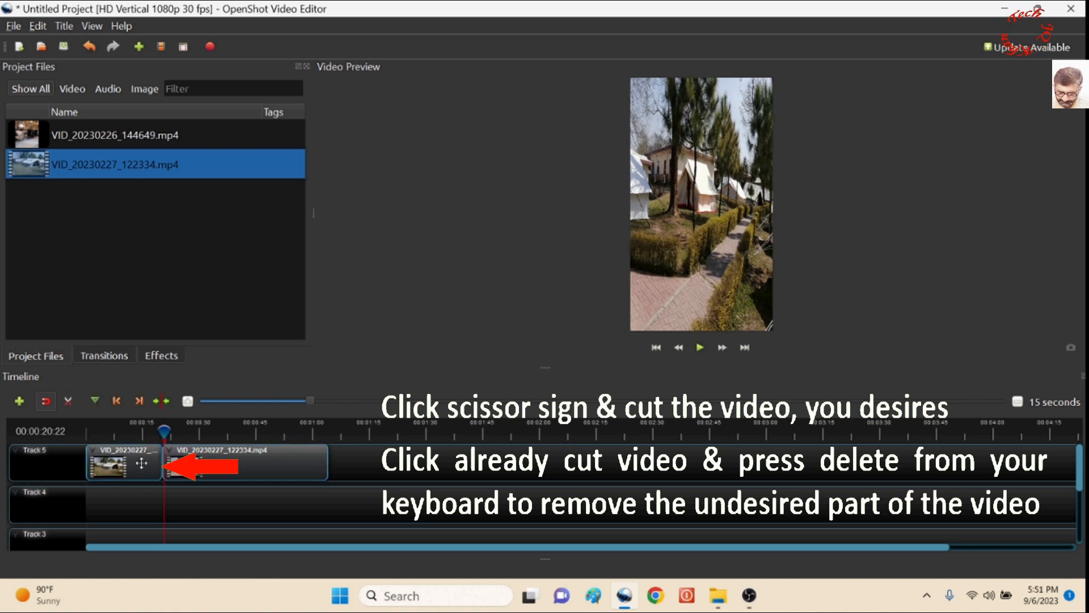
{"action": "key", "text": "Delete"}
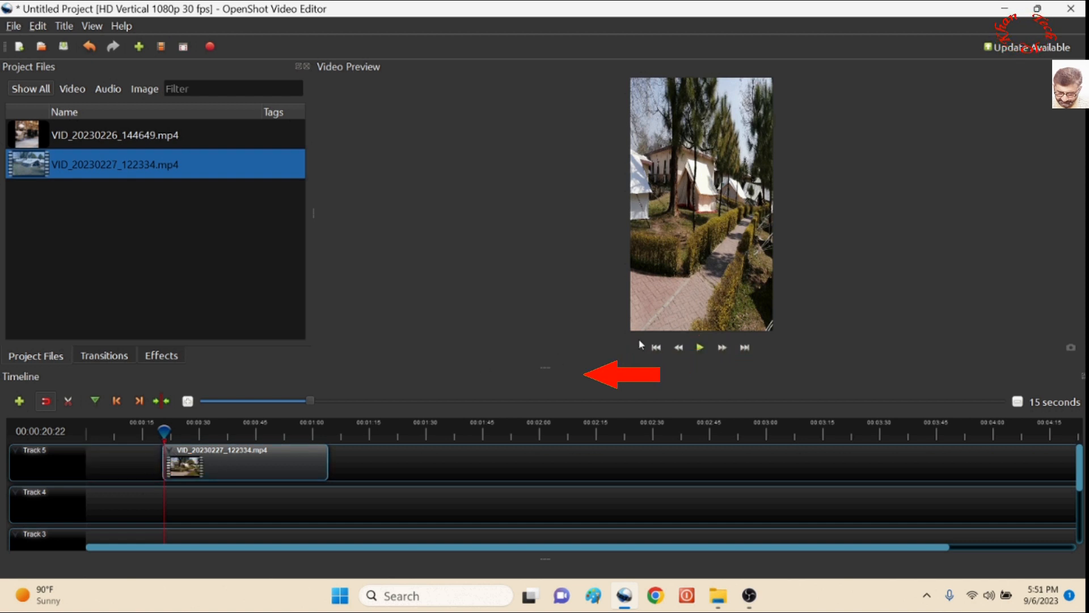
Step: Move the remaining clip to the start of Track 5 and slice all clips at 00:00:01:25, keeping both sides
{"action": "left_click", "coordinate": [656, 347]}
{"action": "left_click_drag", "start_coordinate": [314, 473], "coordinate": [227, 470]}
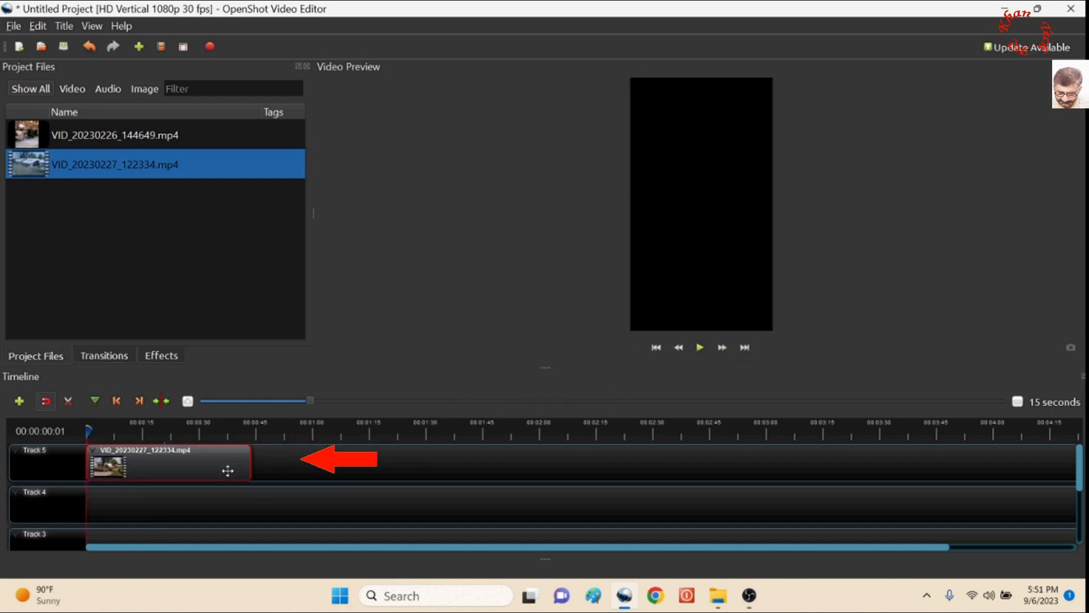
{"action": "left_click", "coordinate": [698, 353]}
{"action": "left_click", "coordinate": [698, 353]}
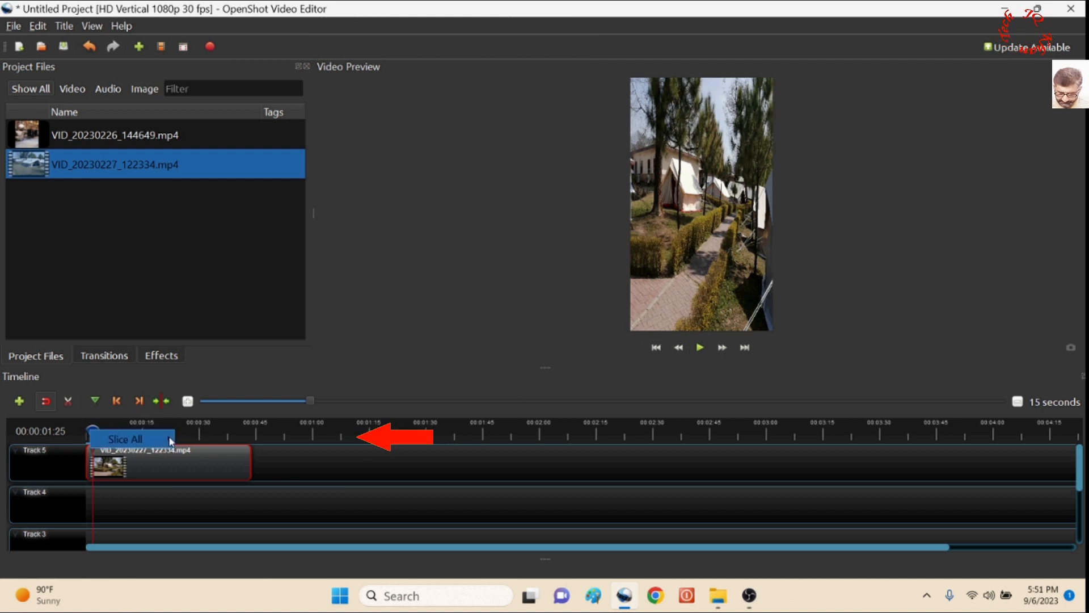
{"action": "mouse_move", "coordinate": [168, 439]}
{"action": "left_click", "coordinate": [261, 440]}
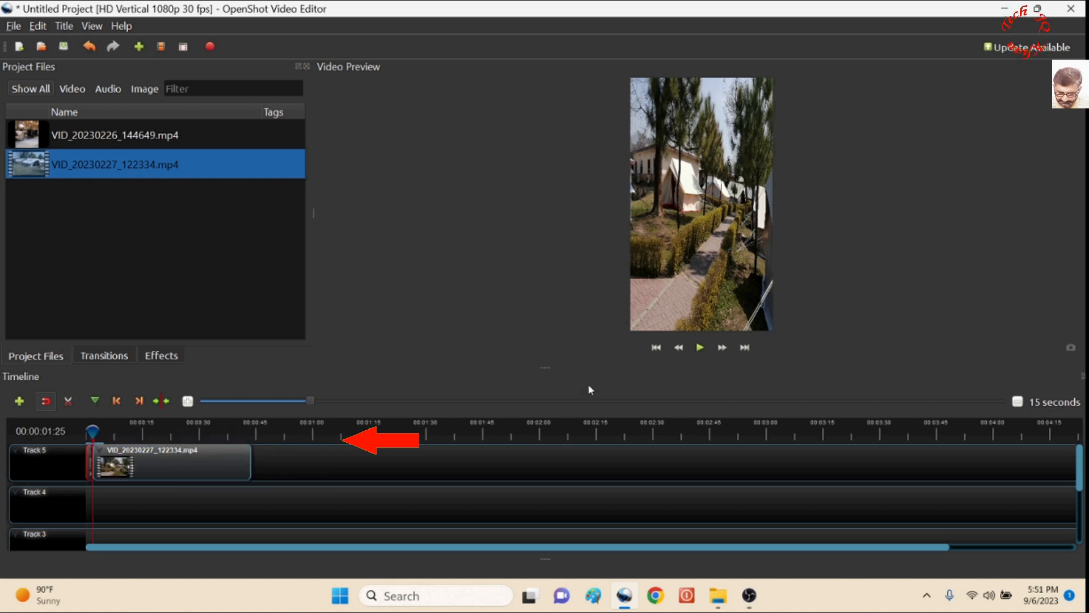
Step: Play the sliced clip and check the footage at several points along its length up to about 00:00:38
{"action": "left_click", "coordinate": [700, 348]}
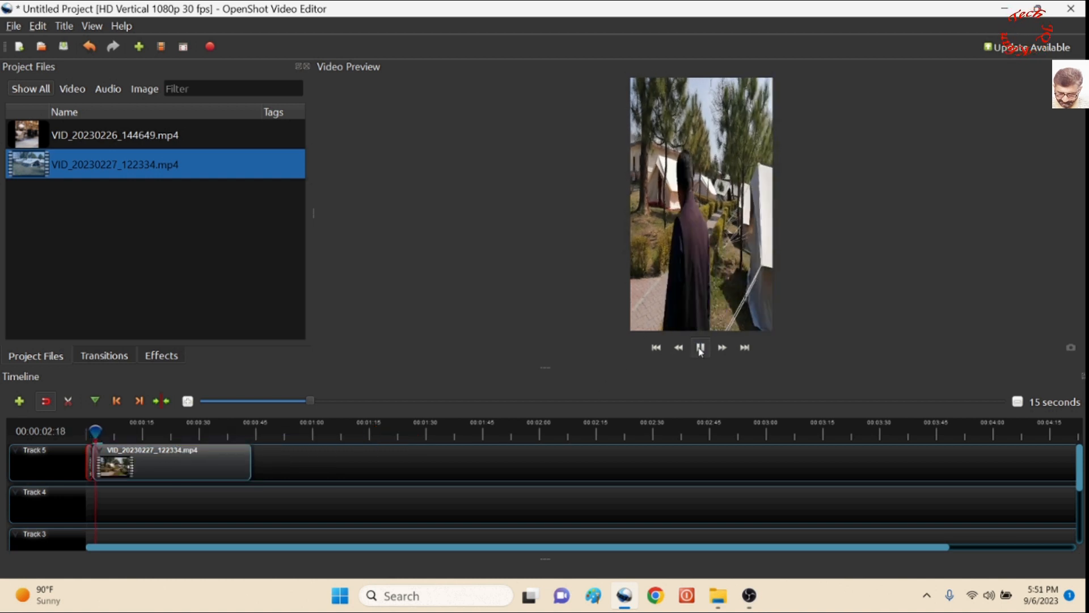
{"action": "left_click", "coordinate": [701, 348]}
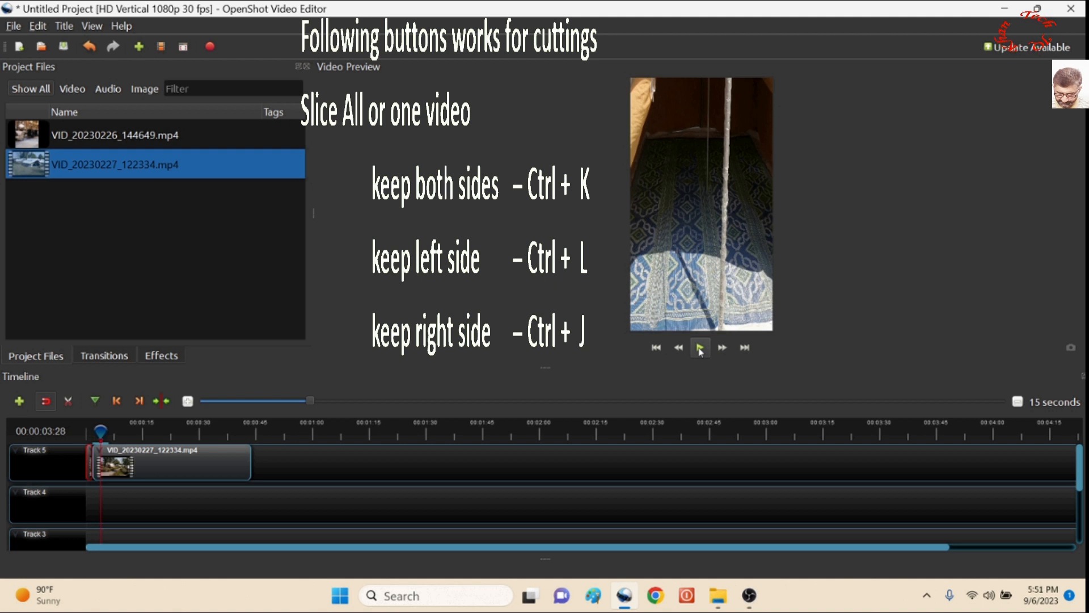
{"action": "left_click", "coordinate": [701, 348]}
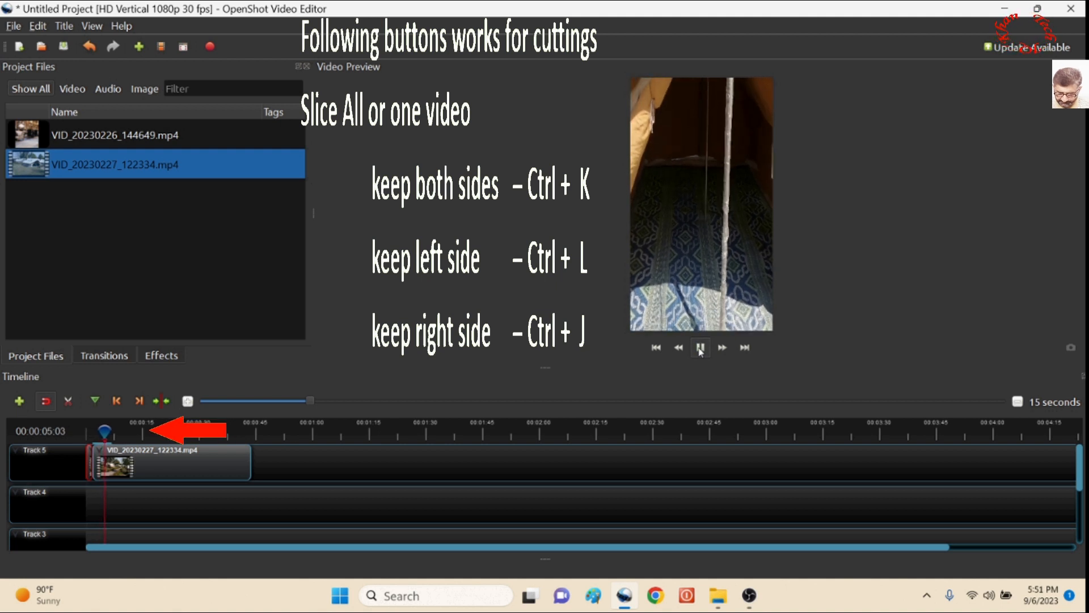
{"action": "left_click", "coordinate": [154, 427]}
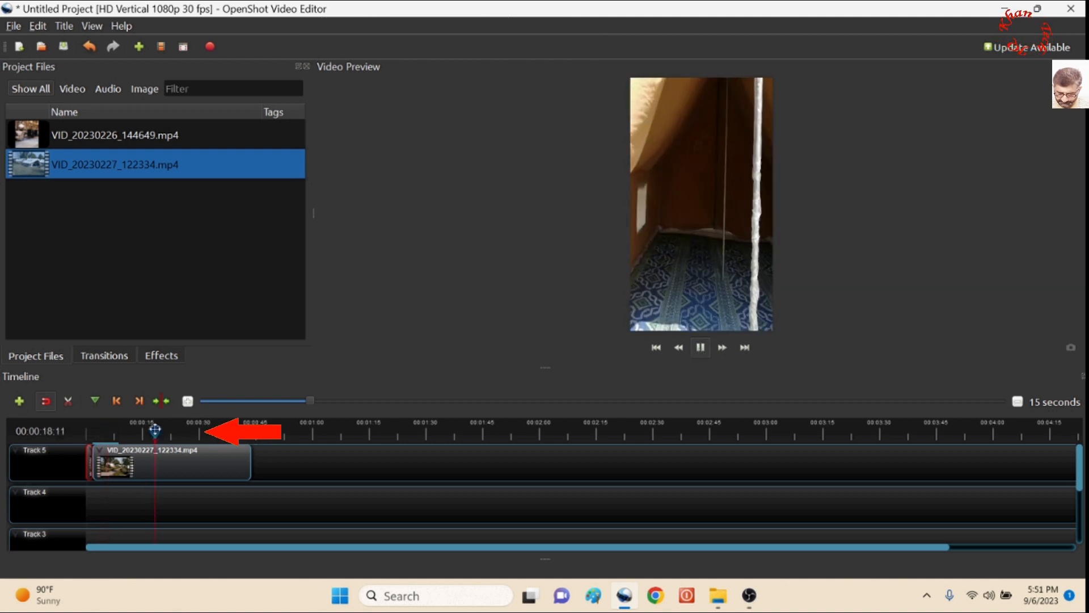
{"action": "left_click", "coordinate": [198, 428]}
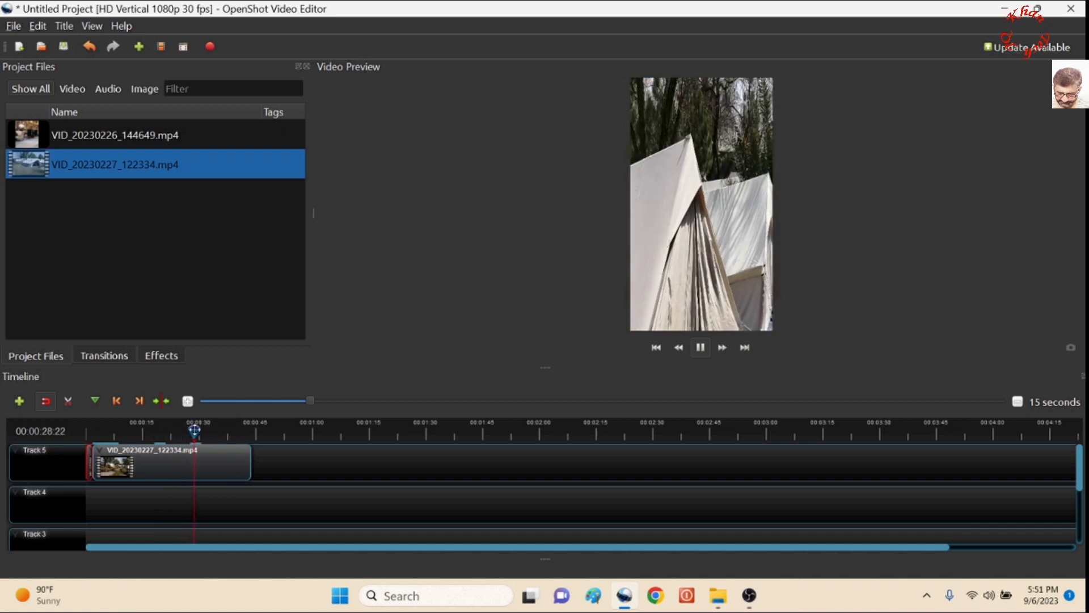
{"action": "left_click", "coordinate": [229, 429]}
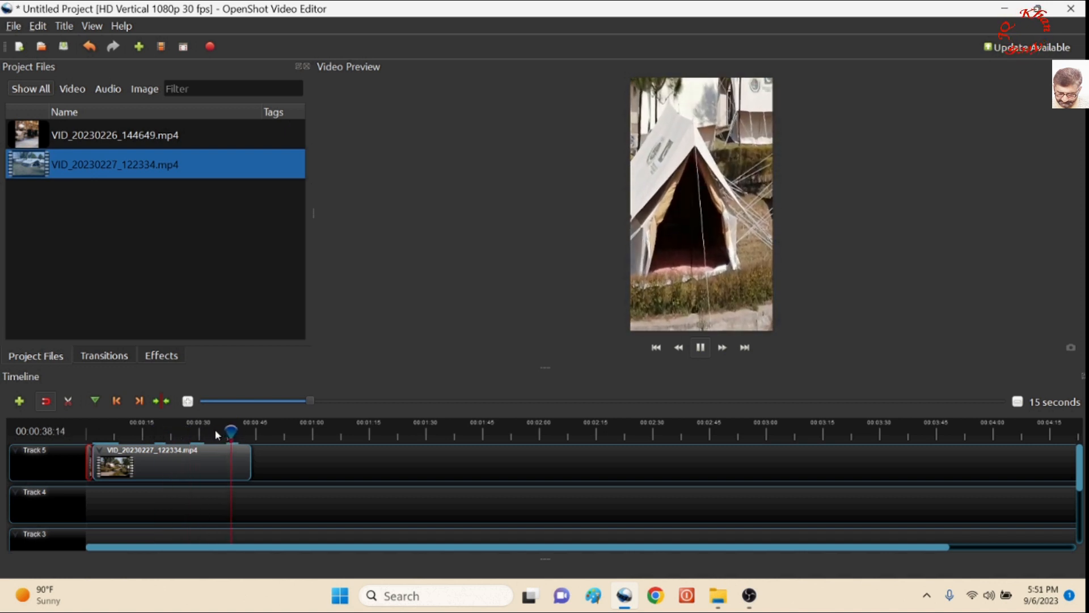
{"action": "left_click", "coordinate": [699, 347]}
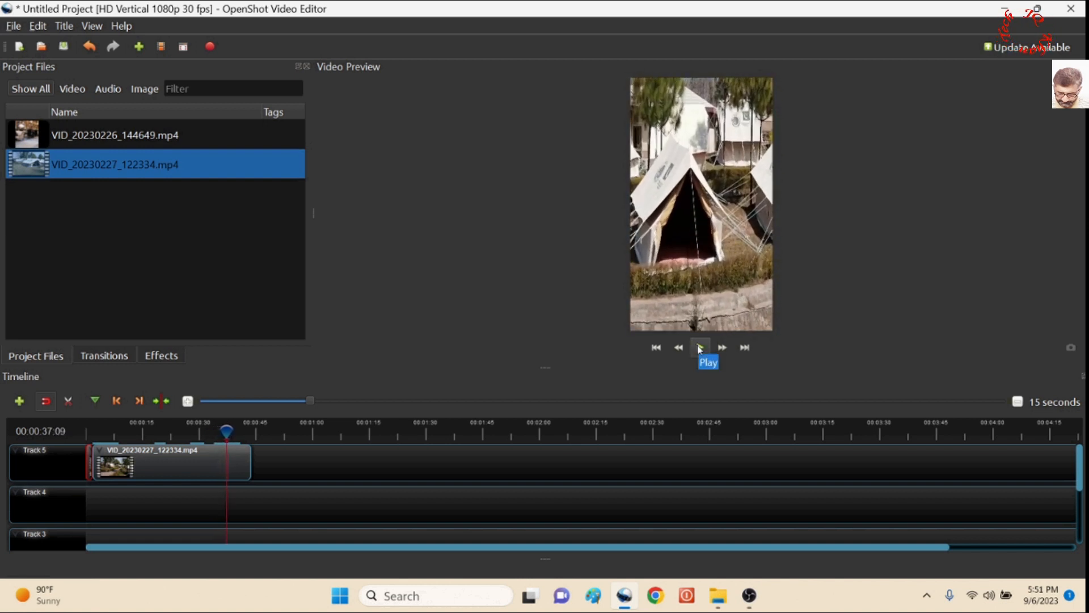
{"action": "left_click", "coordinate": [700, 348]}
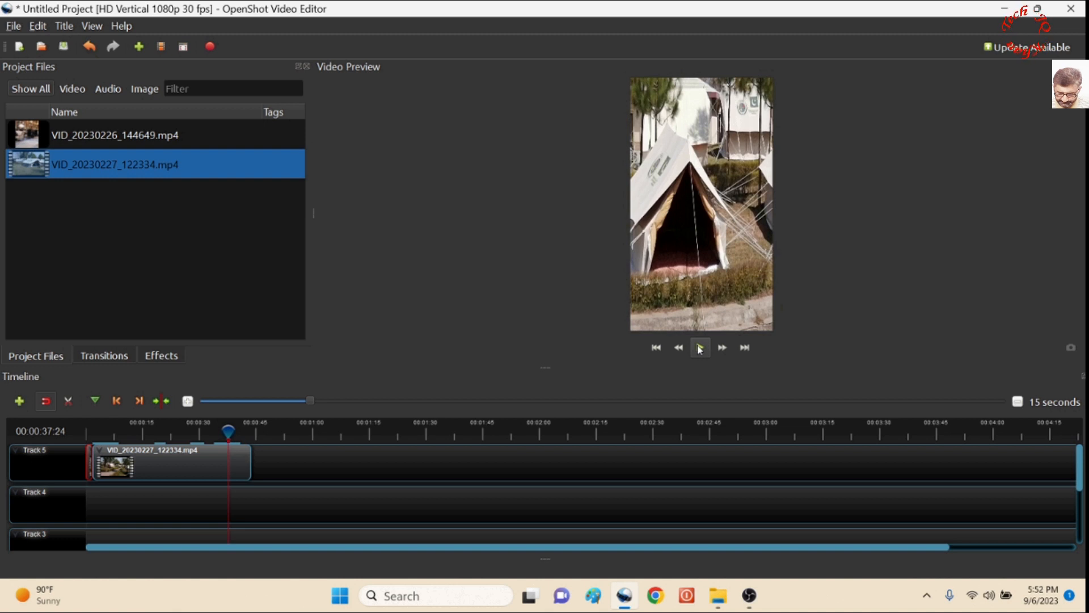
Step: Slice all clips at 00:00:37:24, keeping only the right side
{"action": "right_click", "coordinate": [228, 433]}
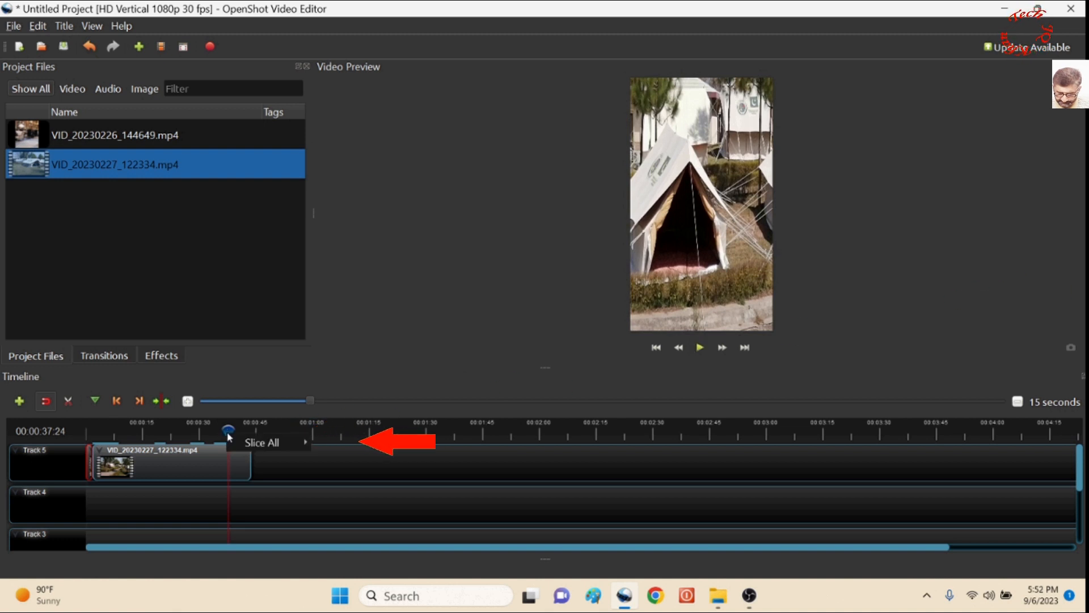
{"action": "mouse_move", "coordinate": [262, 445]}
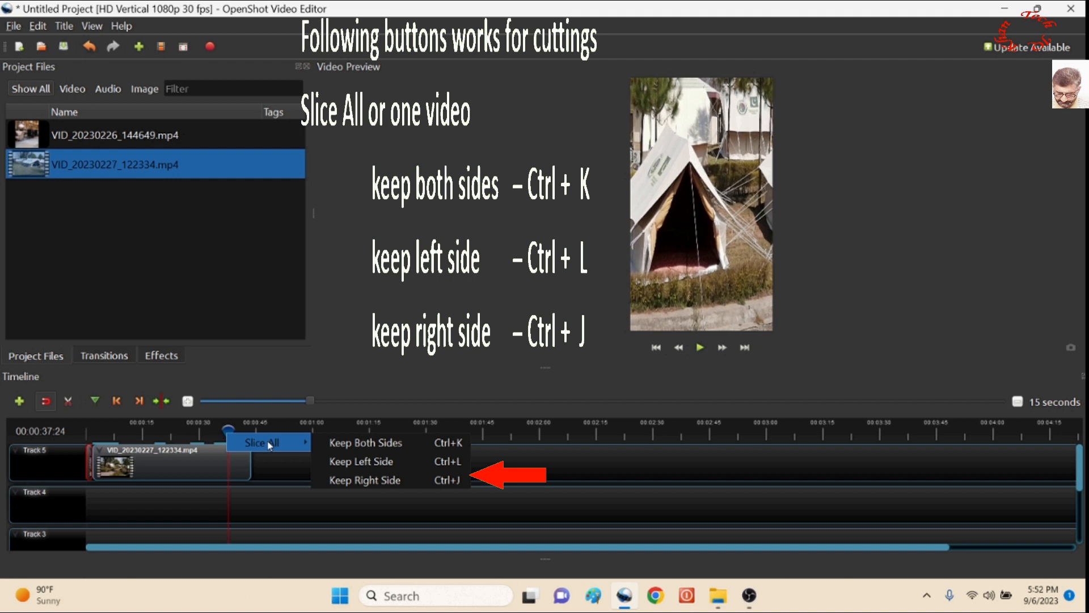
{"action": "left_click", "coordinate": [367, 480]}
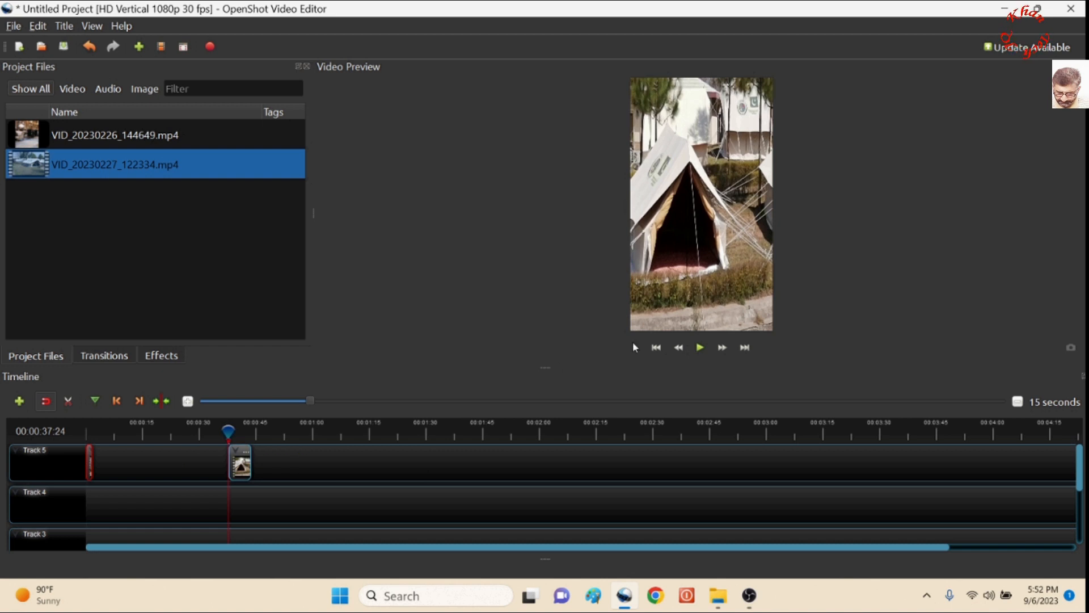
Step: Close the gap between the two Track 5 segments and play them from the start up to 00:00:03:22
{"action": "left_click", "coordinate": [656, 348]}
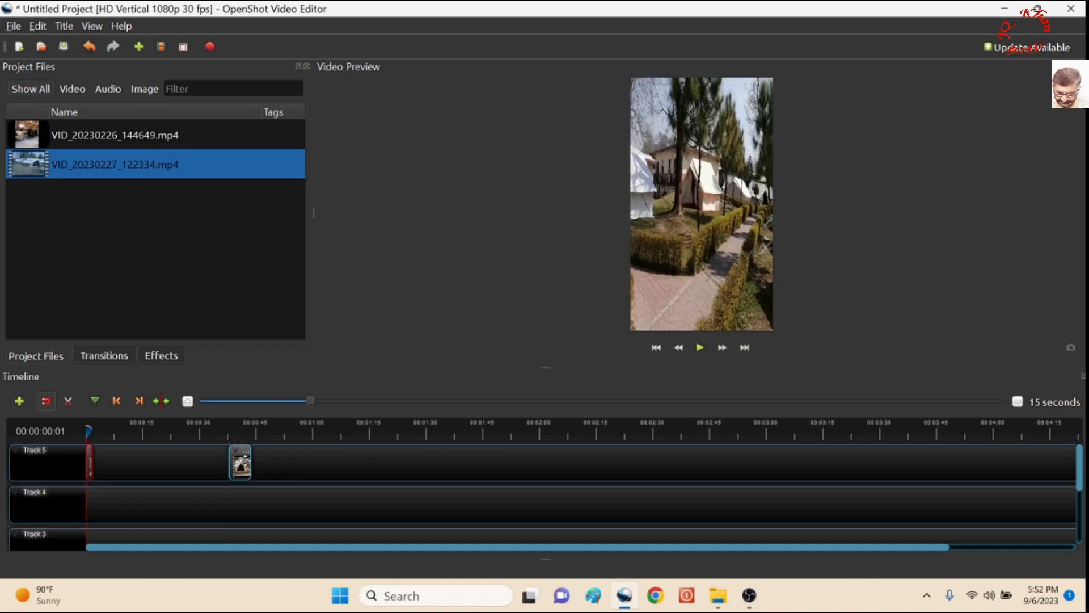
{"action": "left_click", "coordinate": [701, 348]}
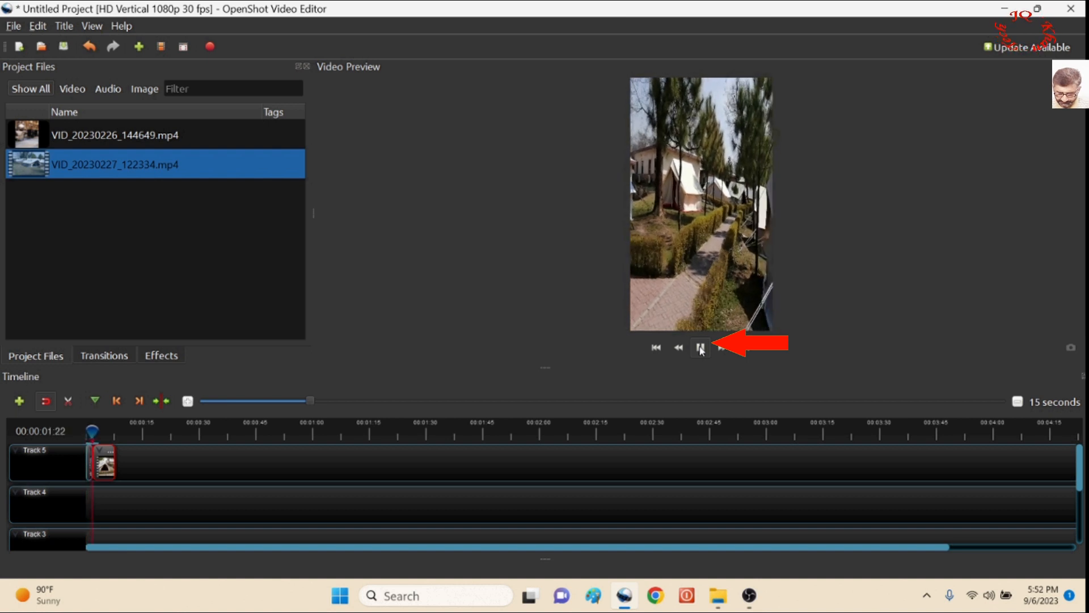
{"action": "left_click", "coordinate": [701, 349]}
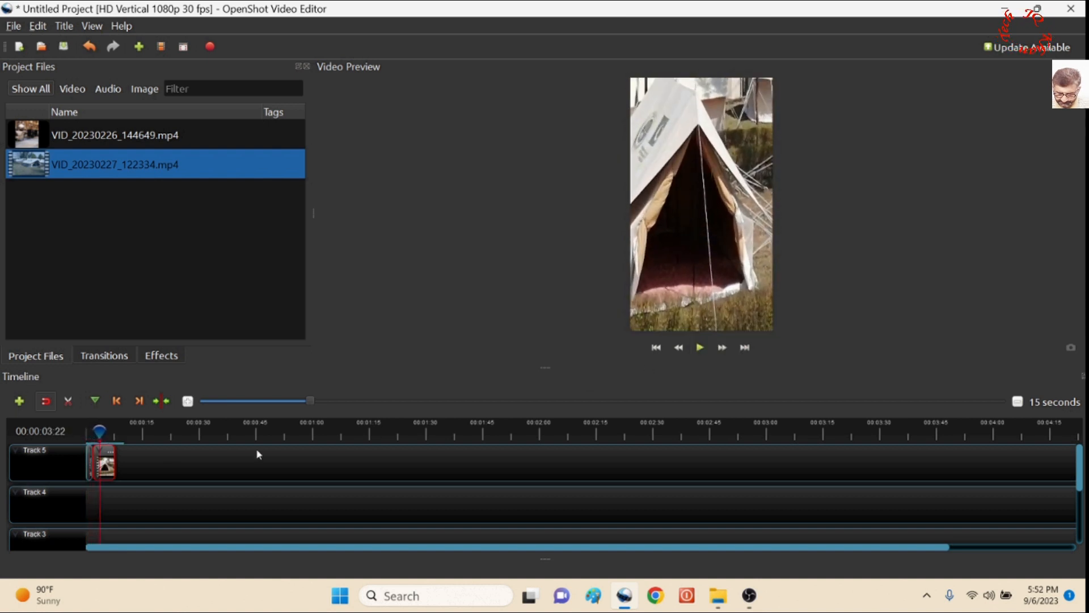
Step: Slice all clips at 00:00:03:22, keeping only the left side
{"action": "right_click", "coordinate": [99, 431]}
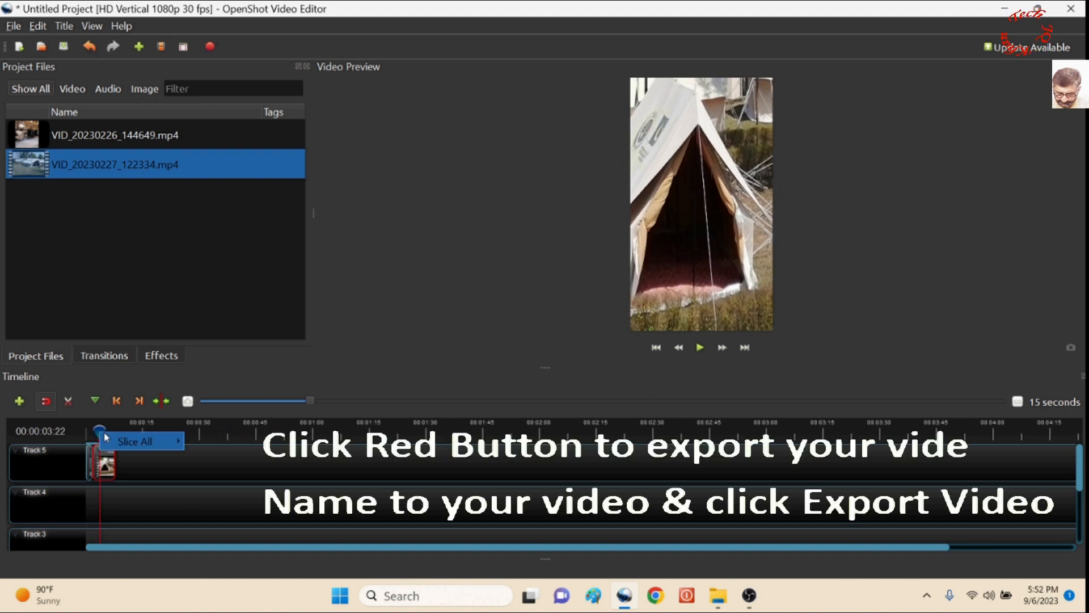
{"action": "mouse_move", "coordinate": [164, 441]}
{"action": "left_click", "coordinate": [224, 457]}
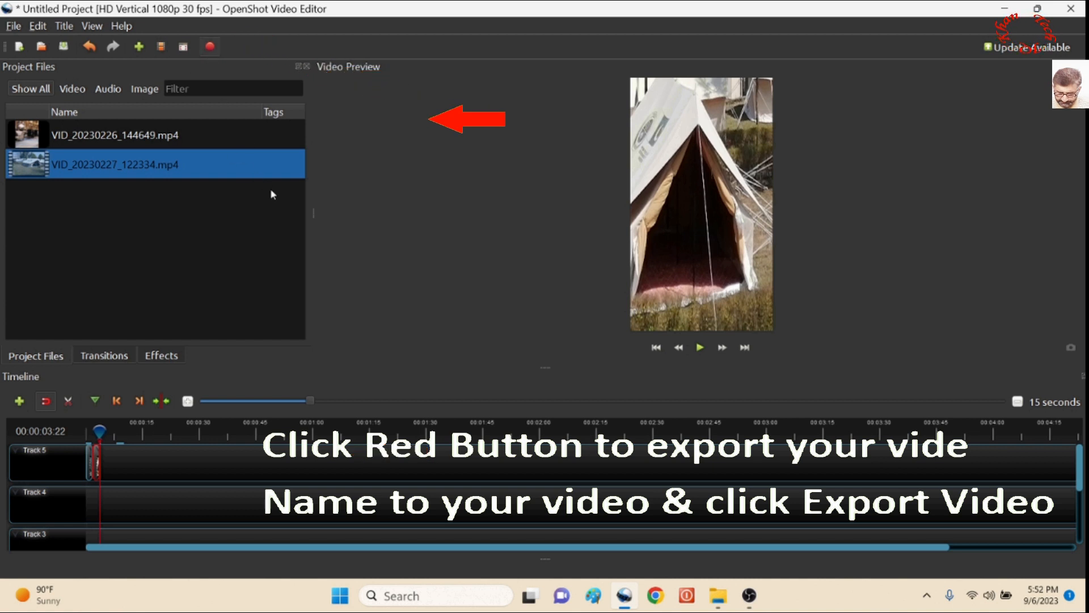
Step: Export the video as "Short video 1" with the MP4 (h.264) target, and close the export dialog once rendering is complete
{"action": "left_click", "coordinate": [210, 47]}
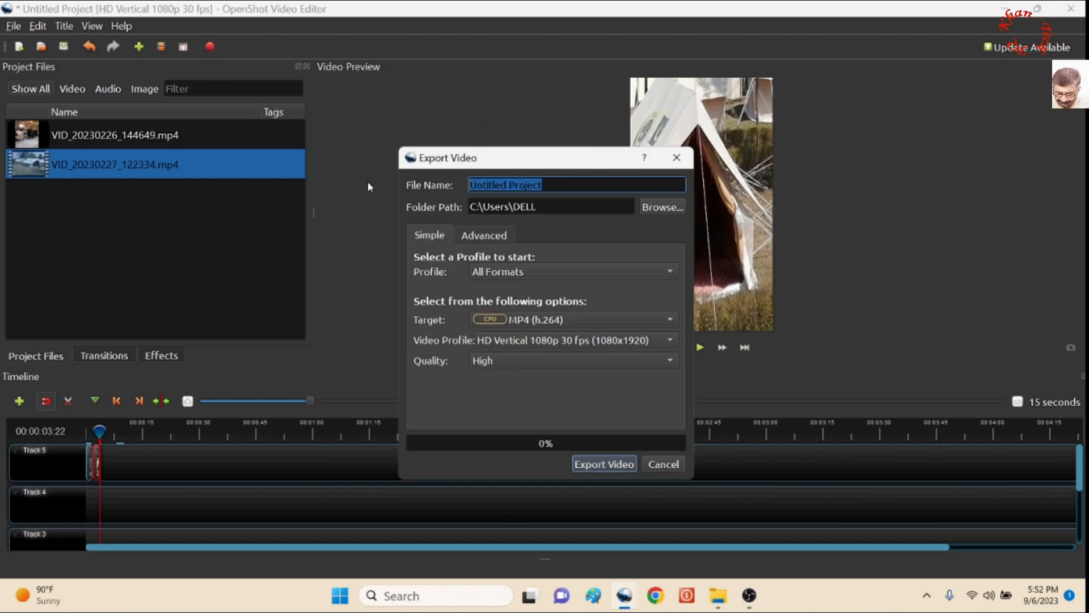
{"action": "type", "text": "Short video 1"}
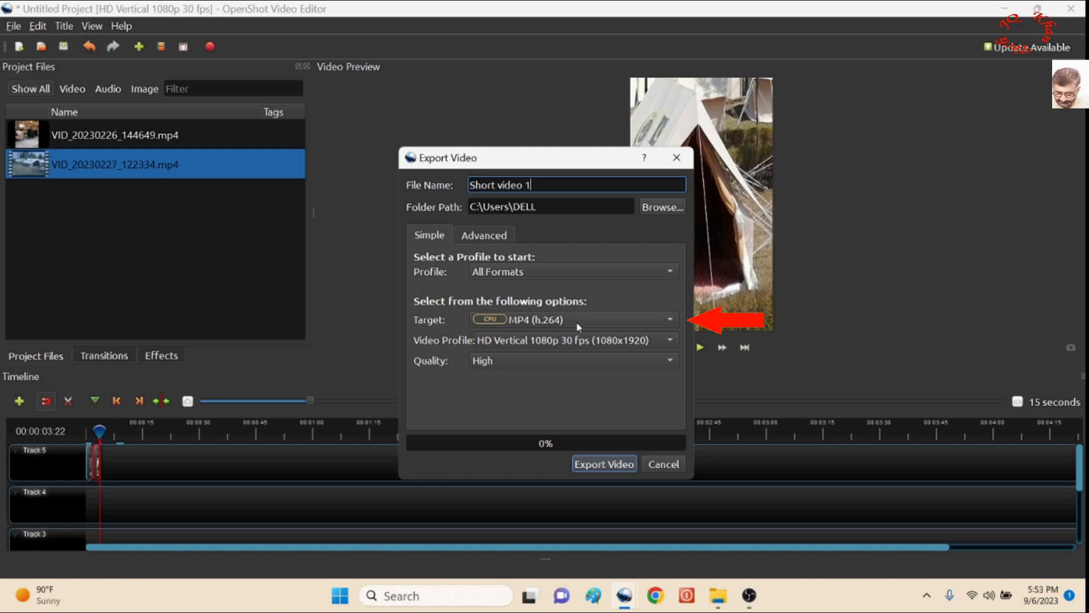
{"action": "left_click", "coordinate": [673, 321]}
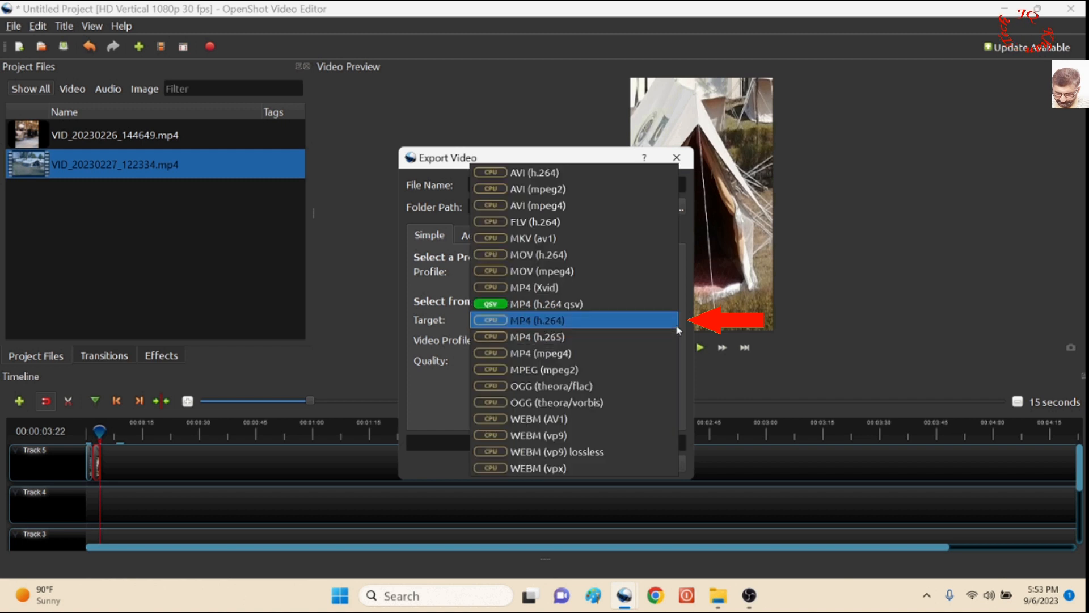
{"action": "left_click", "coordinate": [612, 321]}
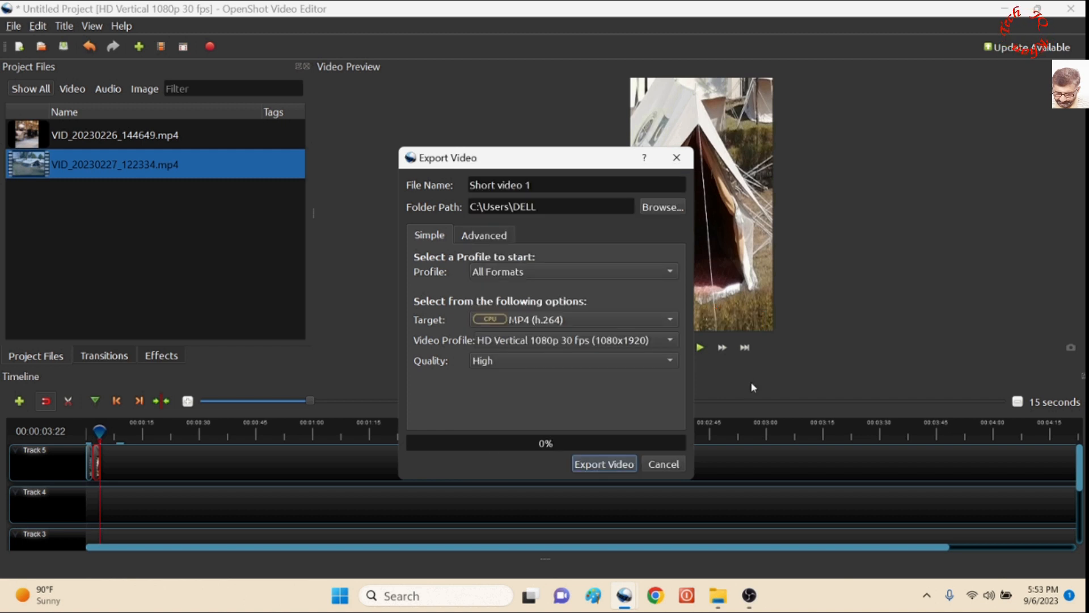
{"action": "left_click", "coordinate": [613, 464]}
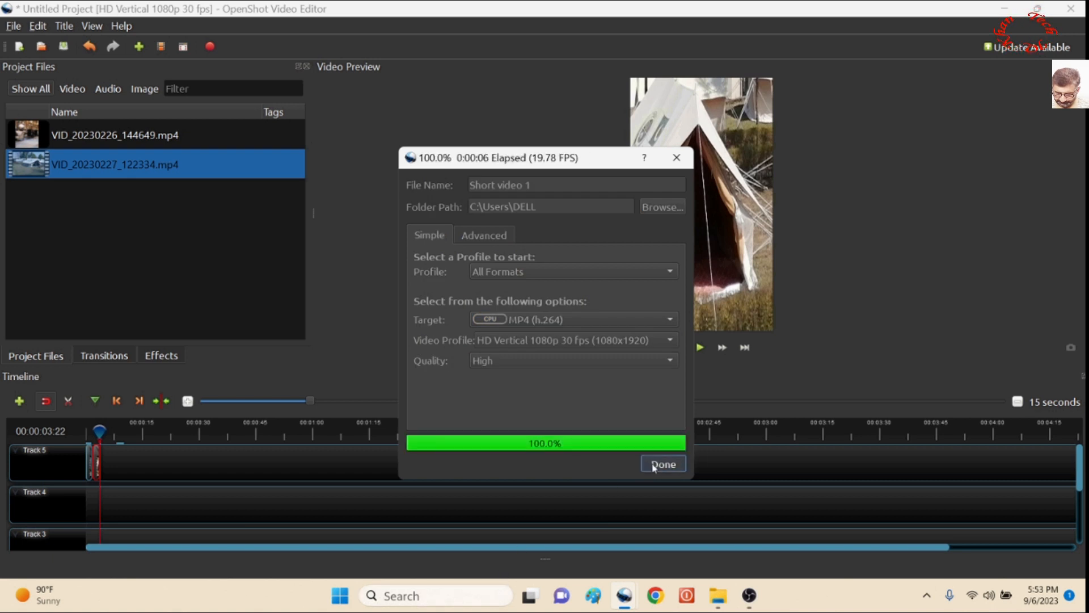
{"action": "left_click", "coordinate": [663, 464]}
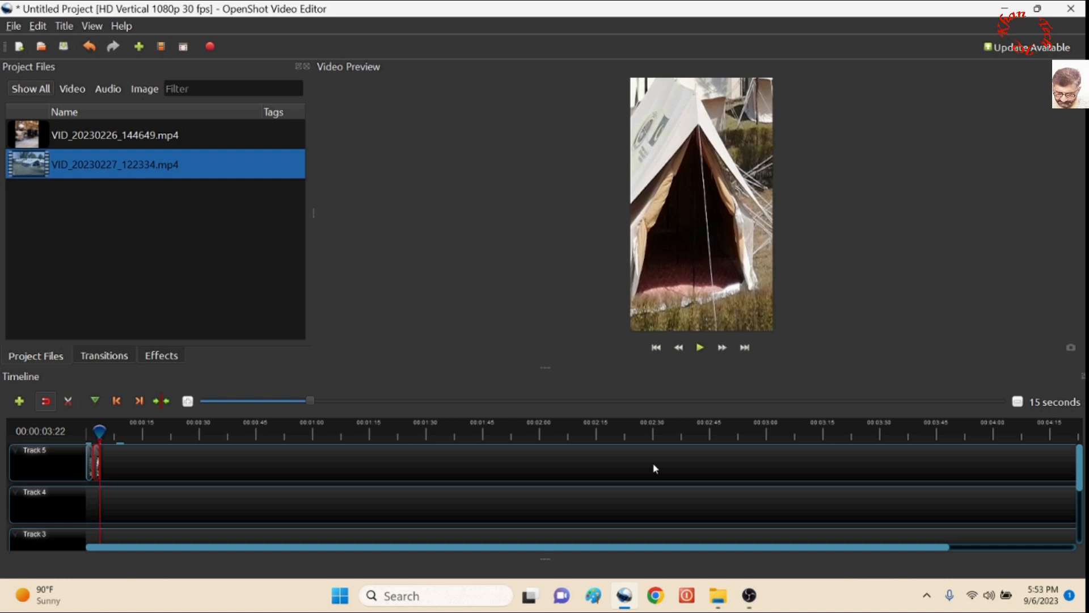
Step: Open the exported Short video 1 from the DELL folder, watch it through, and exit full-screen playback
{"action": "key", "text": "super+d"}
{"action": "double_click", "coordinate": [27, 92]}
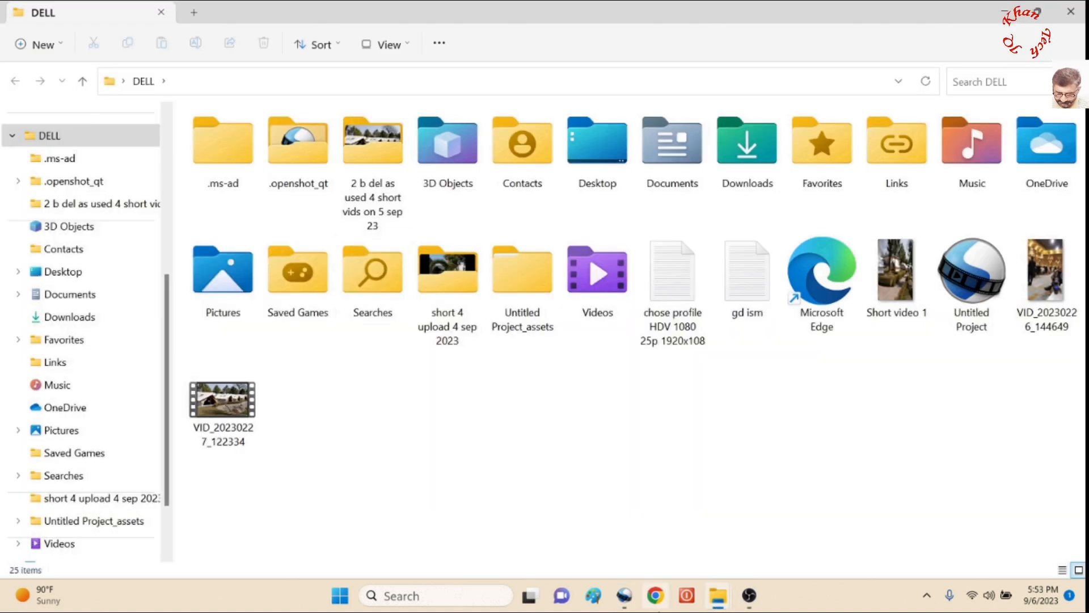
{"action": "double_click", "coordinate": [904, 275]}
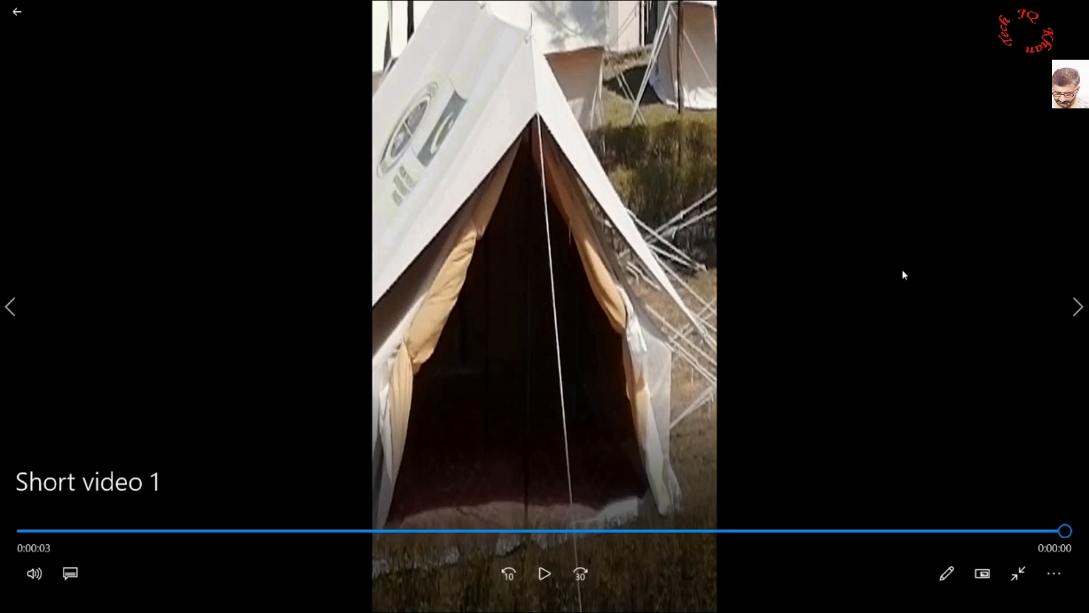
{"action": "left_click", "coordinate": [1018, 574]}
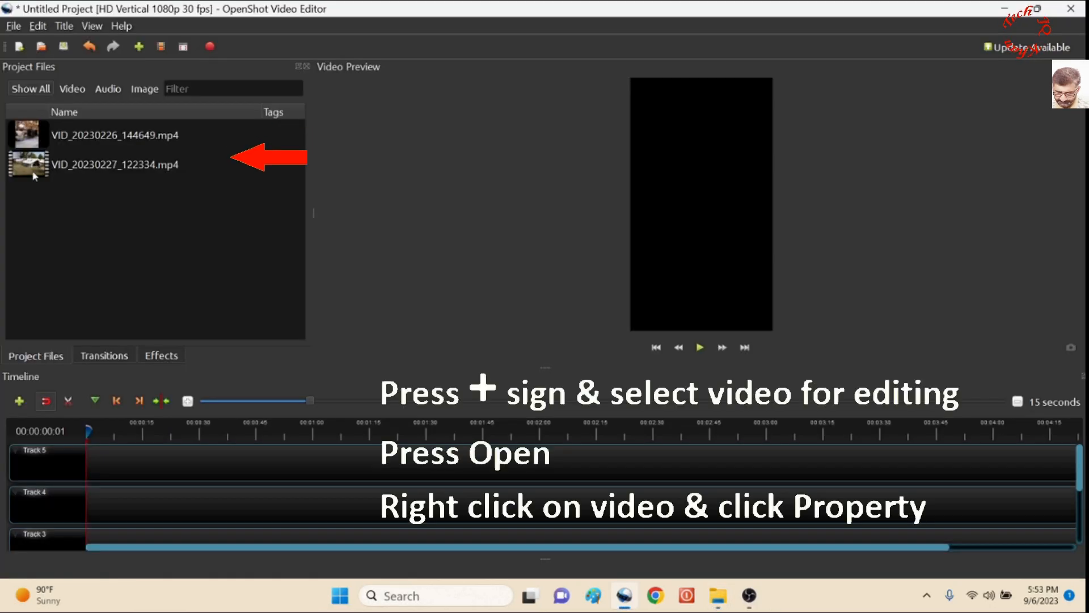
Step: Add VID_20230226_144649.mp4 to the start of Track 5
{"action": "left_click_drag", "start_coordinate": [27, 135], "coordinate": [107, 453]}
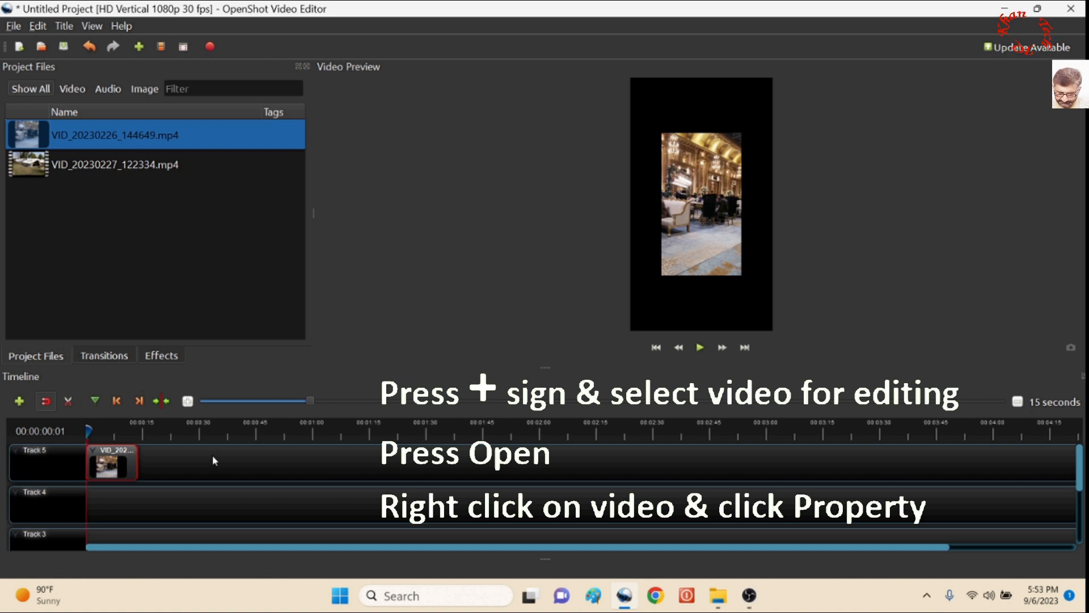
Step: Try to stretch the Track 5 clip to the full frame height with Transform, and undo the stretch
{"action": "right_click", "coordinate": [125, 465]}
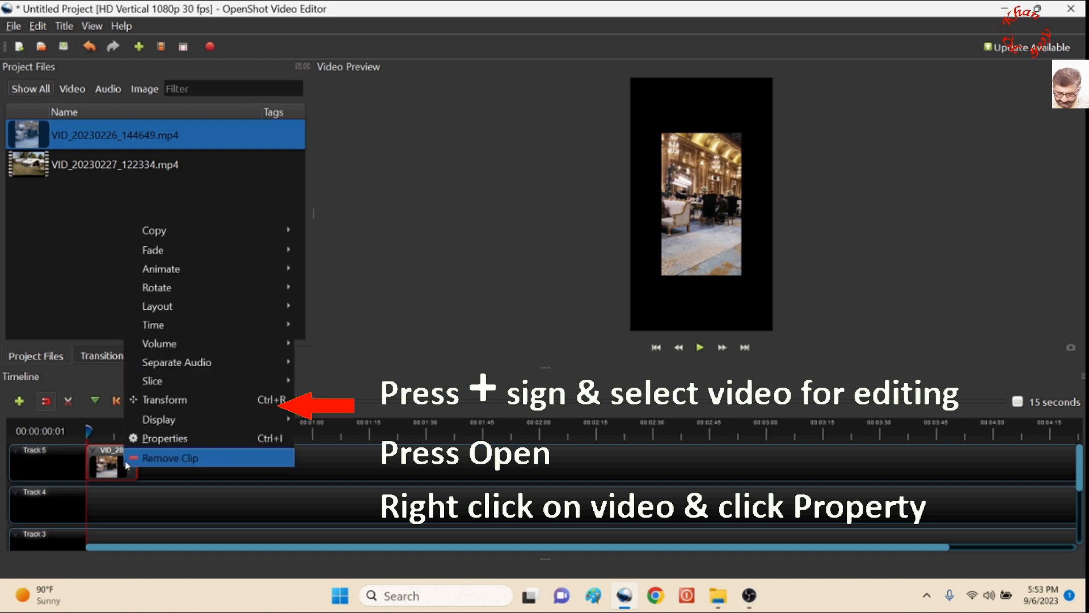
{"action": "left_click", "coordinate": [164, 399]}
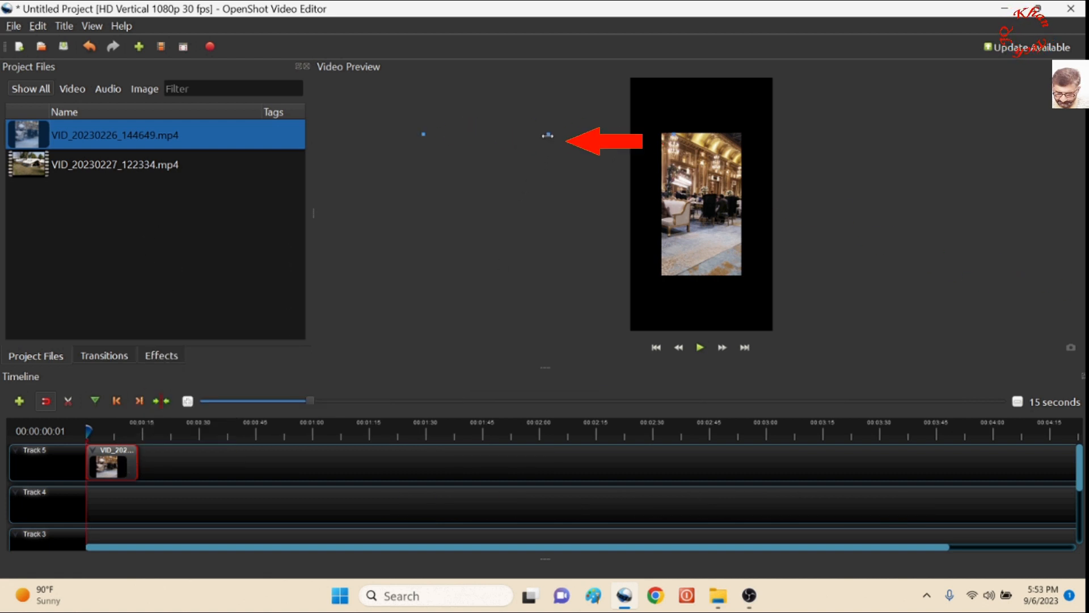
{"action": "mouse_move", "coordinate": [548, 136]}
{"action": "left_mouse_down"}
{"action": "mouse_move", "coordinate": [558, 139]}
{"action": "mouse_move", "coordinate": [515, 137]}
{"action": "mouse_move", "coordinate": [550, 143]}
{"action": "left_mouse_up"}
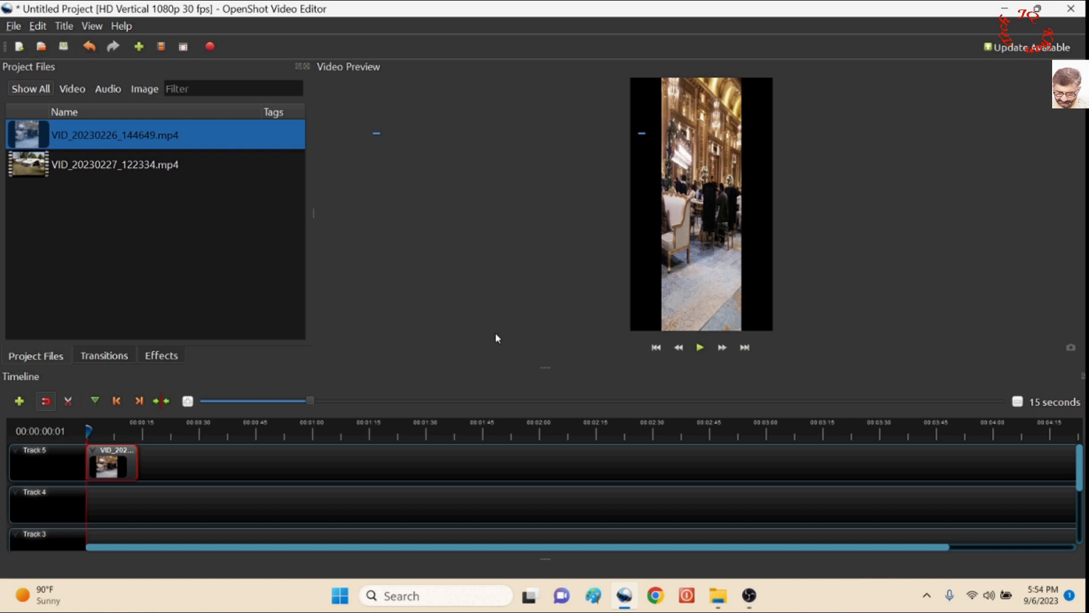
{"action": "left_click", "coordinate": [90, 48]}
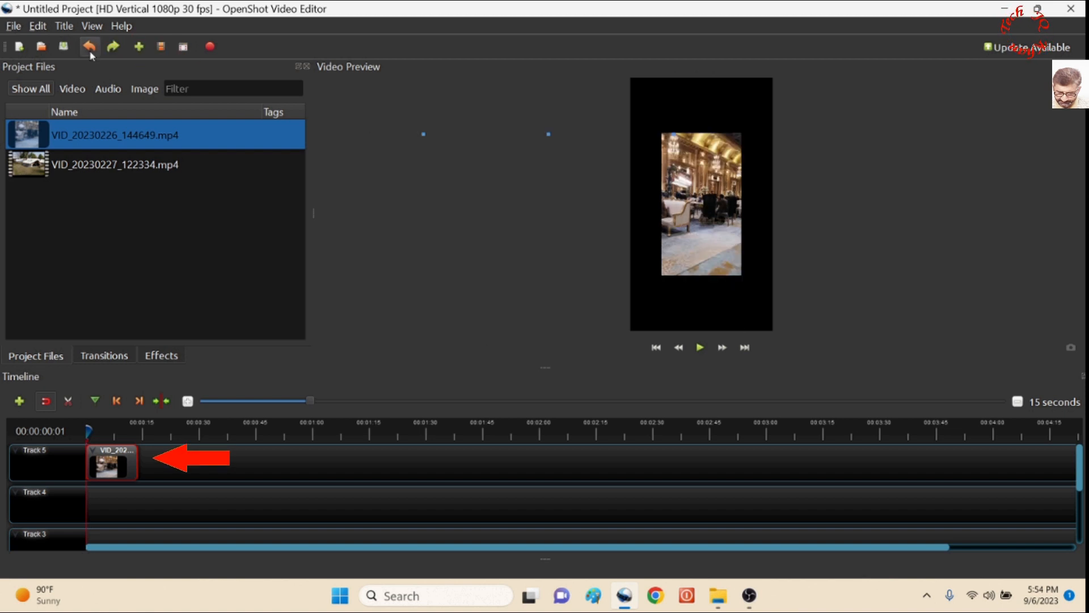
Step: Open the Track 5 clip's properties and set its Scale X to 1.7, and finally to 1.8
{"action": "right_click", "coordinate": [127, 462]}
{"action": "left_click", "coordinate": [154, 433]}
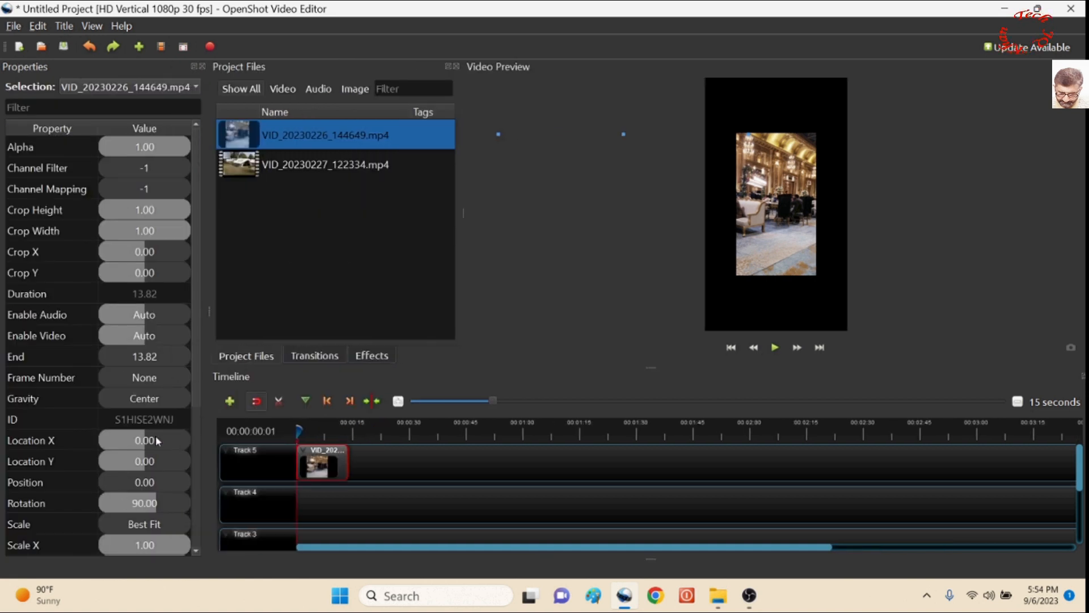
{"action": "scroll", "coordinate": [159, 440], "scroll_direction": "down", "scroll_amount": 3}
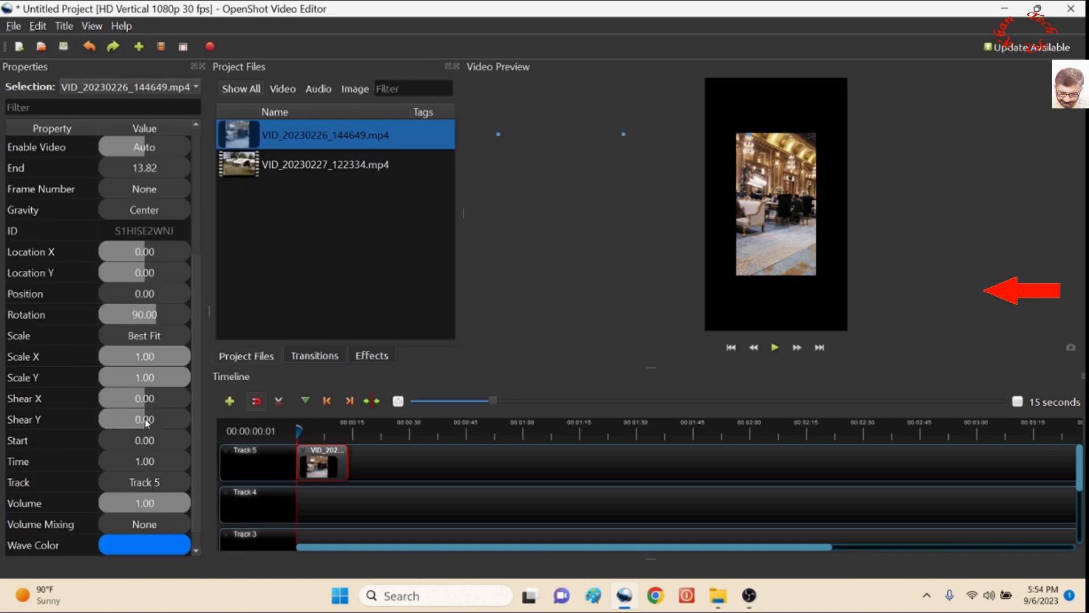
{"action": "double_click", "coordinate": [140, 361]}
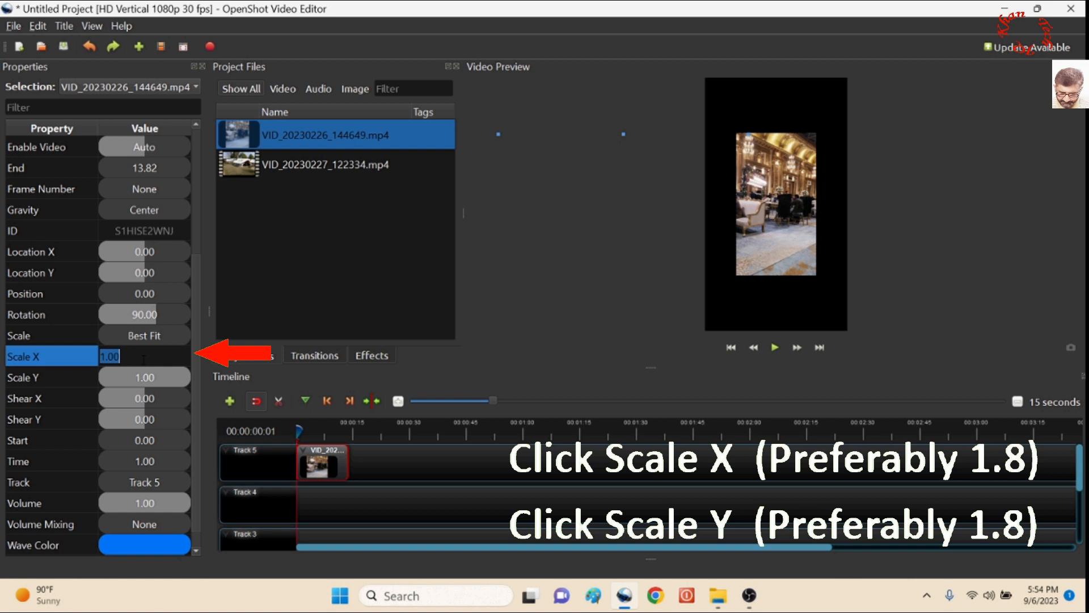
{"action": "type", "text": "1"}
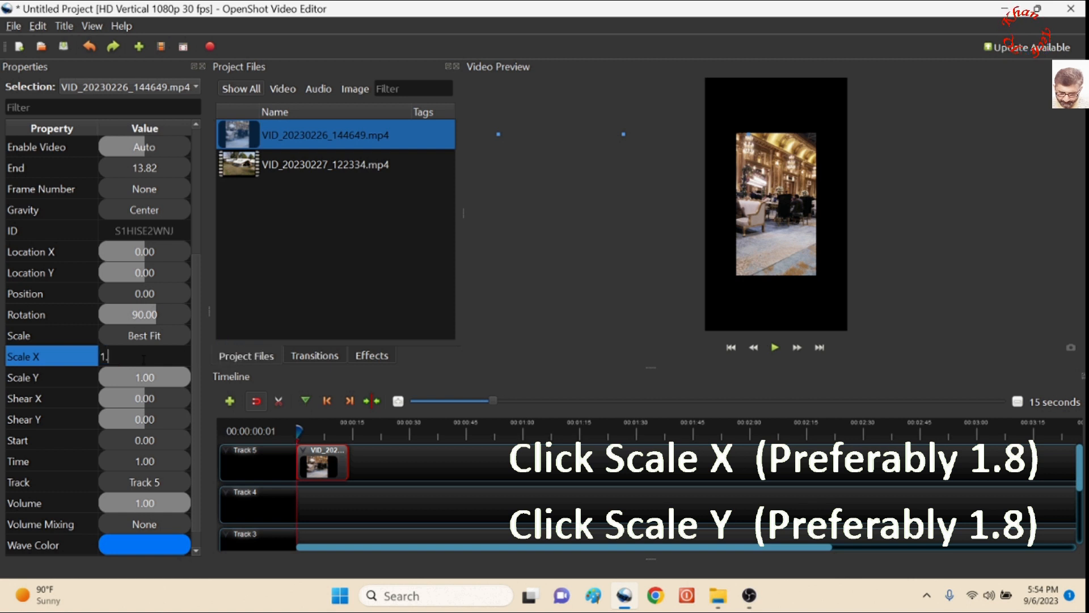
{"action": "type", "text": ".7"}
{"action": "key", "text": "Return"}
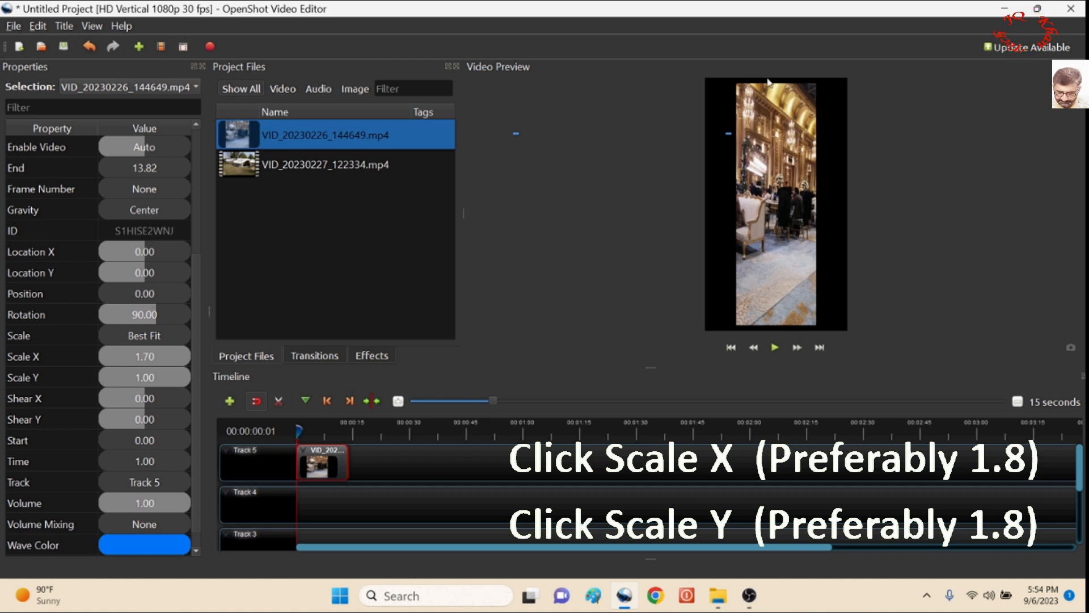
{"action": "double_click", "coordinate": [152, 361]}
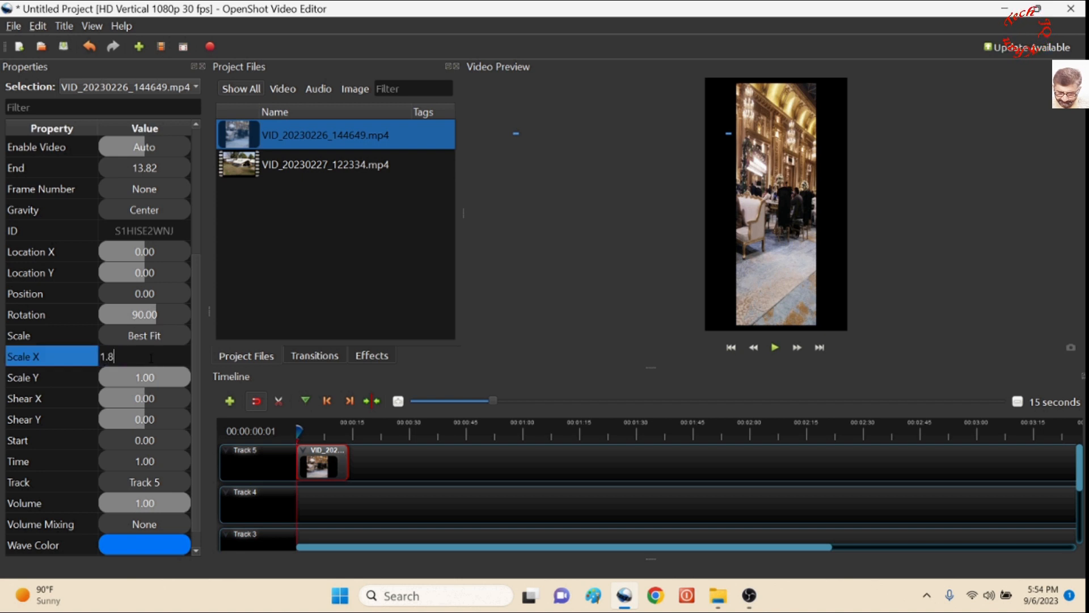
{"action": "type", "text": "1.8"}
{"action": "key", "text": "Return"}
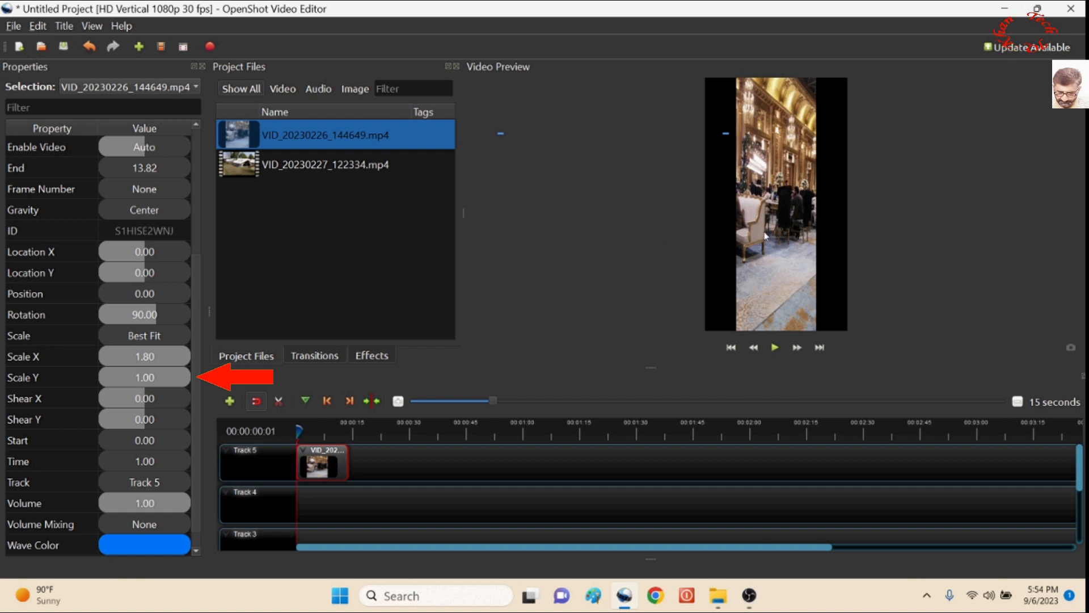
Step: Set the clip's Scale Y to 1.6, raise it to 1.7, and finally to 1.8
{"action": "double_click", "coordinate": [130, 379]}
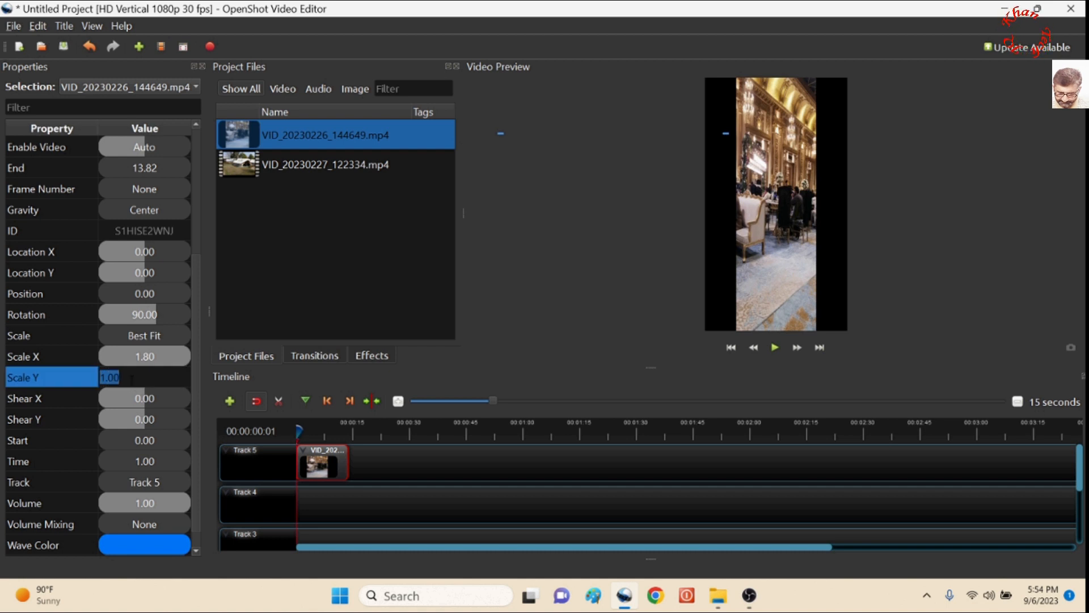
{"action": "type", "text": "1.6"}
{"action": "key", "text": "Return"}
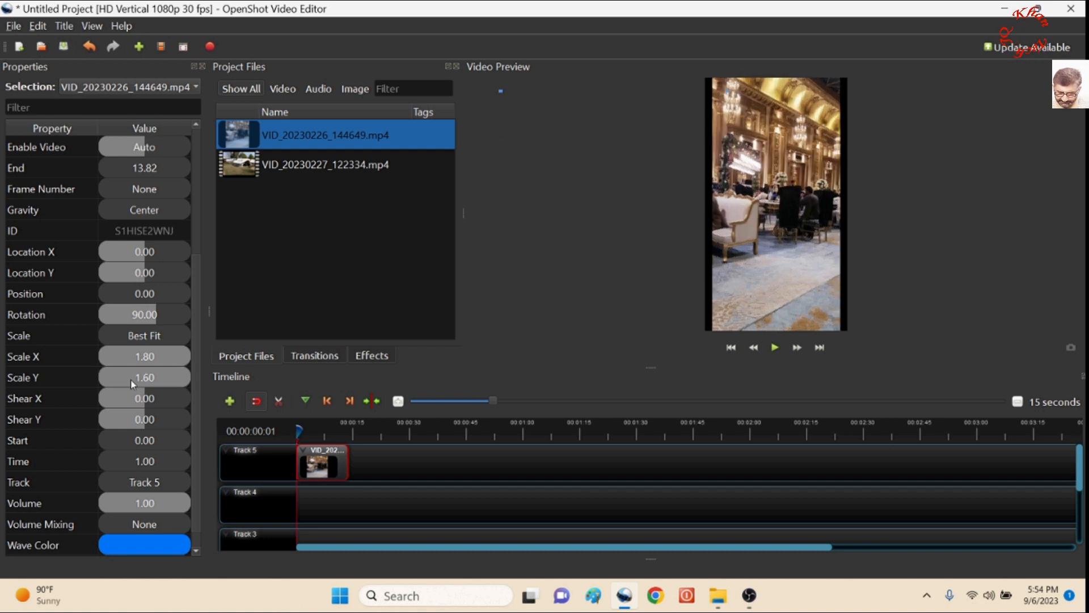
{"action": "double_click", "coordinate": [131, 380]}
{"action": "type", "text": "1"}
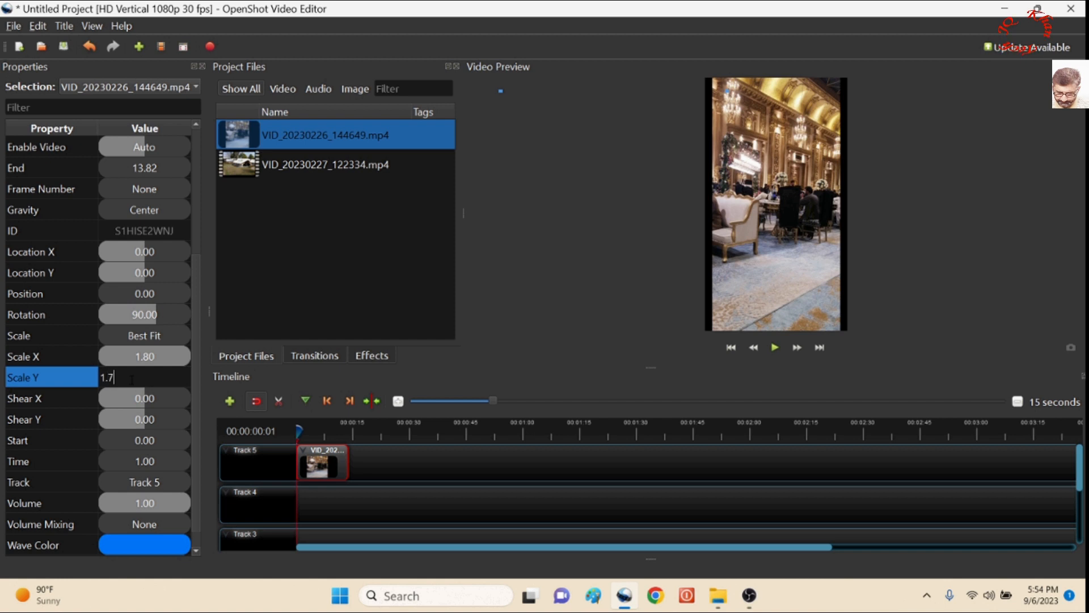
{"action": "key", "text": "Return"}
{"action": "double_click", "coordinate": [131, 380]}
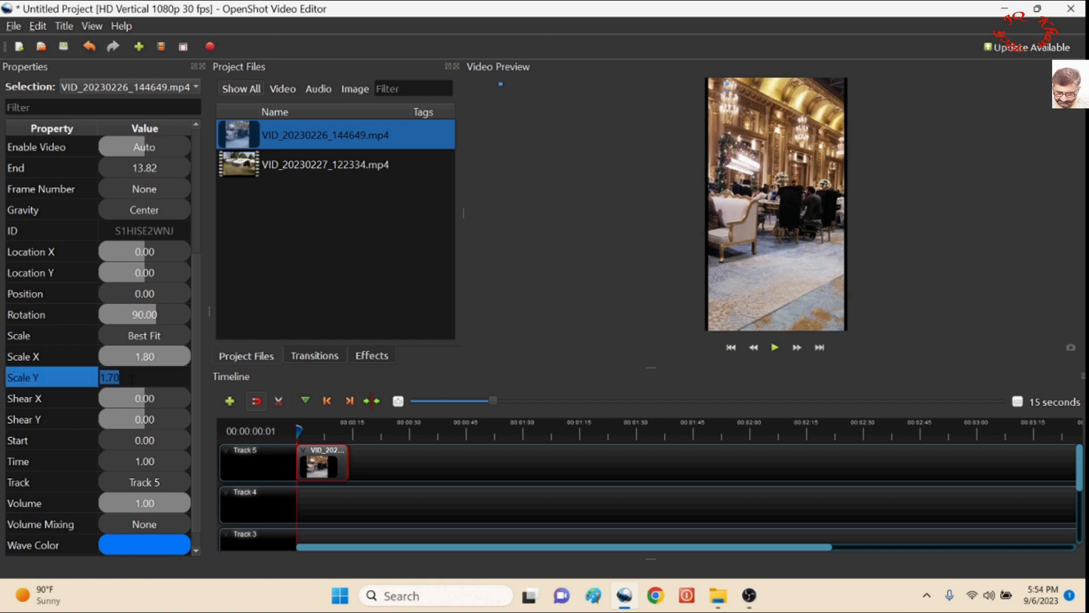
{"action": "key", "text": "Return"}
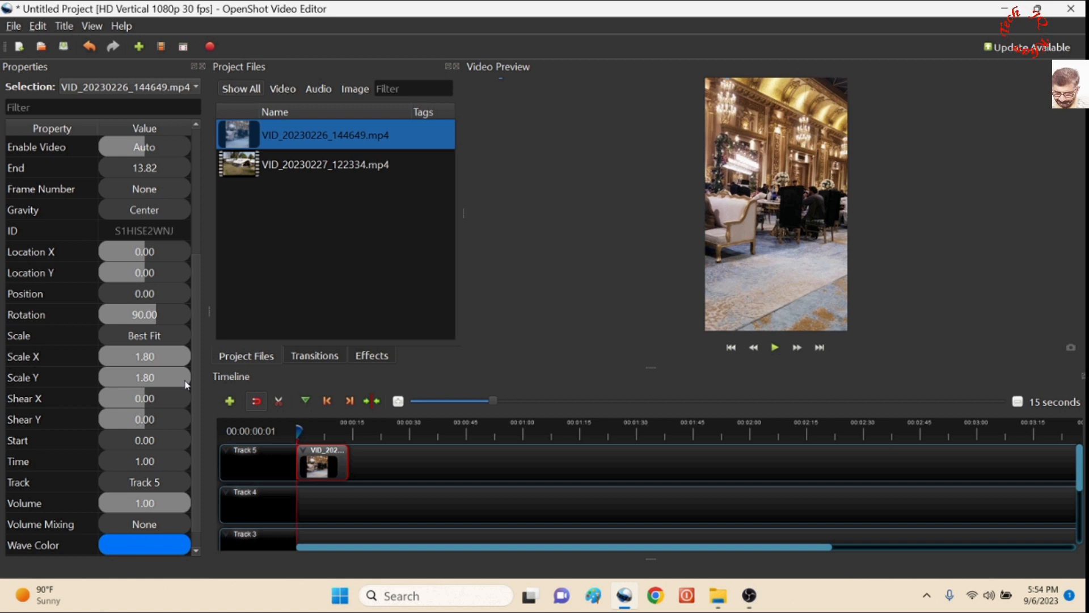
Step: Play the Track 5 clip up to 00:00:03:19 and slice it there, keeping both sides
{"action": "left_click", "coordinate": [772, 353]}
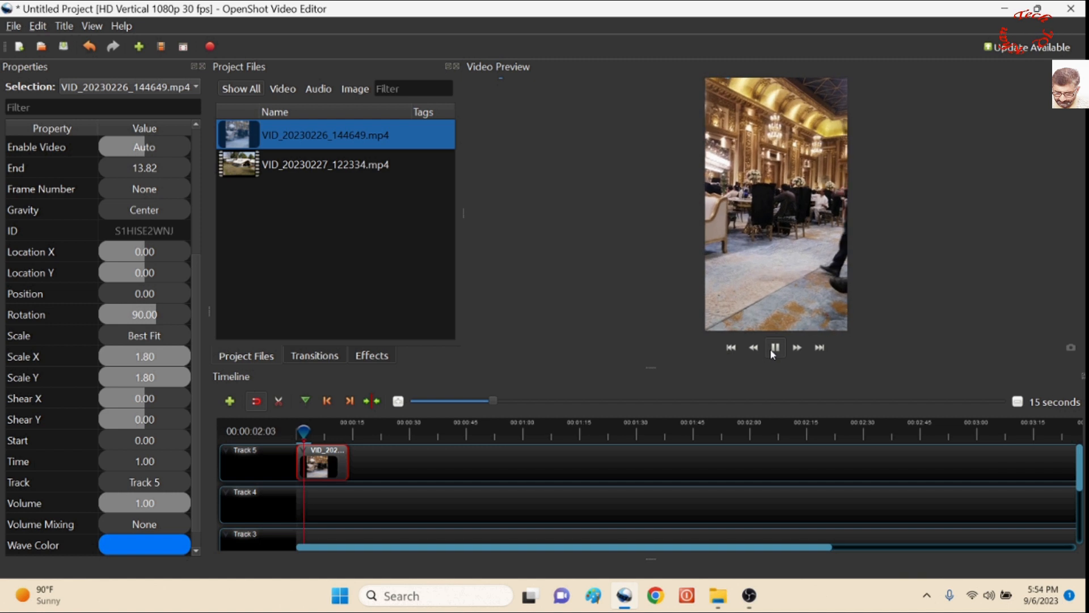
{"action": "left_click", "coordinate": [772, 352]}
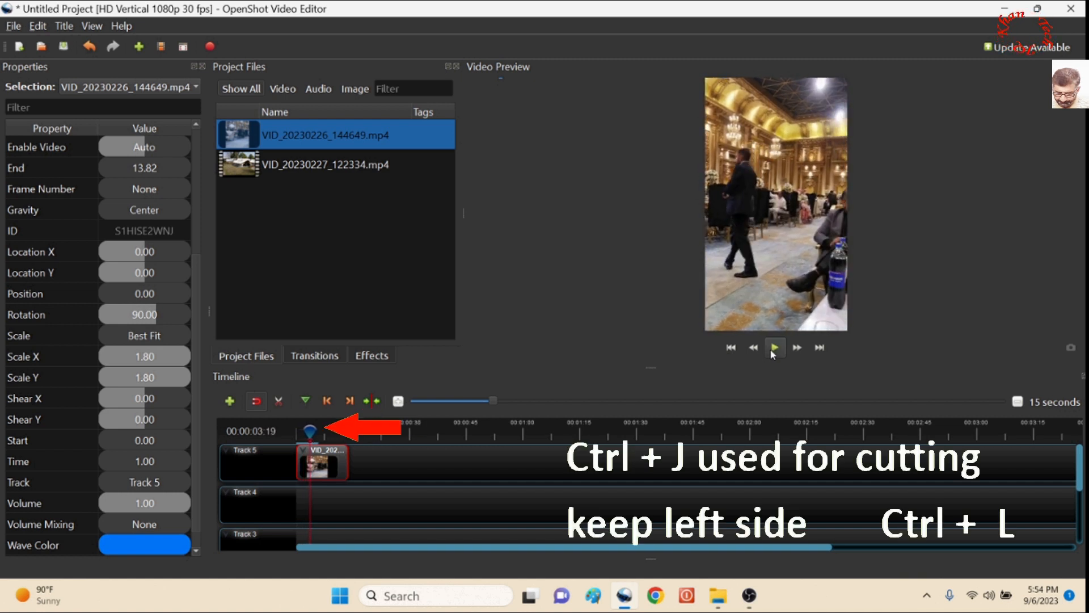
{"action": "key", "text": "ctrl+k"}
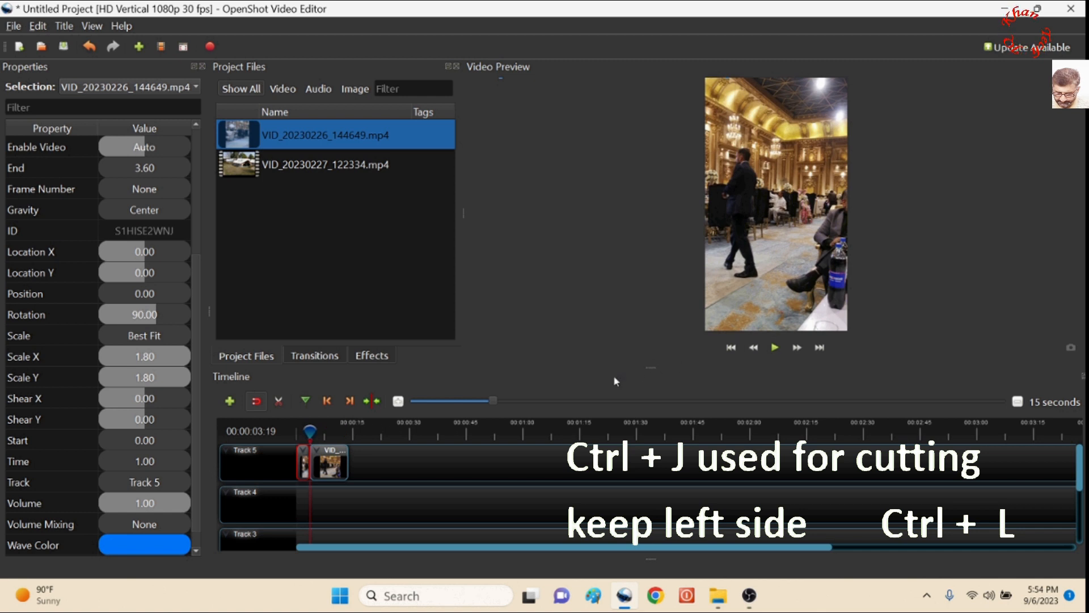
Step: Slice the second Track 5 piece at 00:00:09:02, keeping its right side, and move the remainder against the first piece
{"action": "key", "text": "space"}
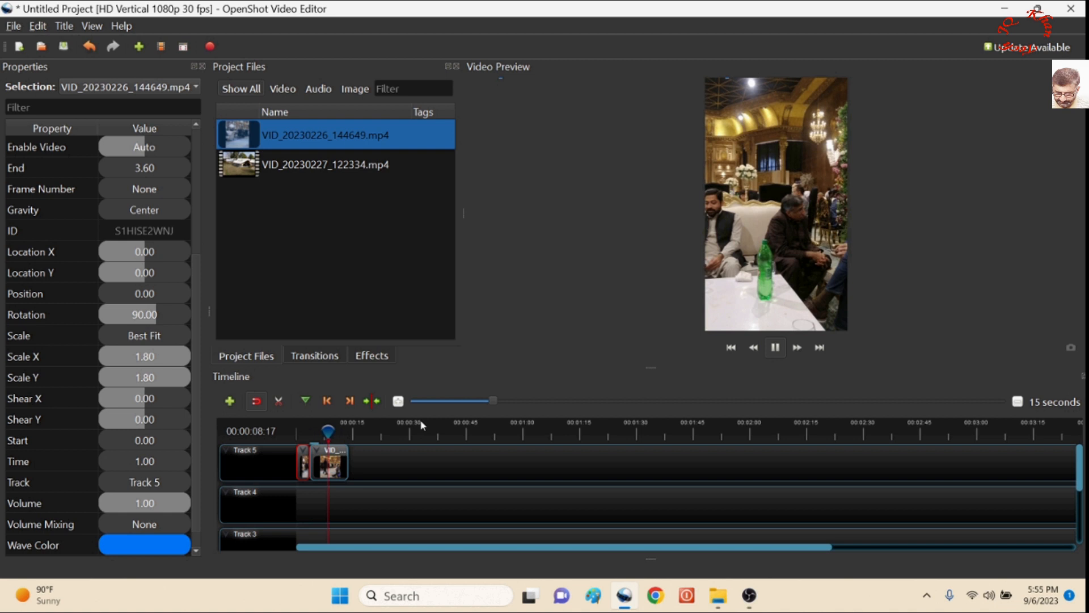
{"action": "left_click", "coordinate": [775, 347]}
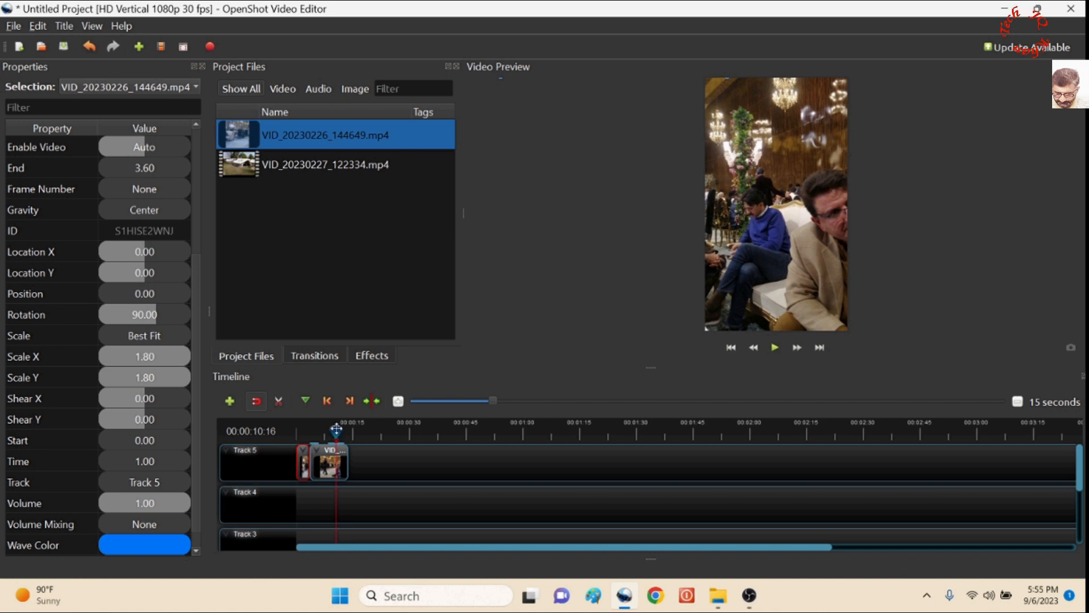
{"action": "left_click_drag", "start_coordinate": [337, 430], "coordinate": [327, 430]}
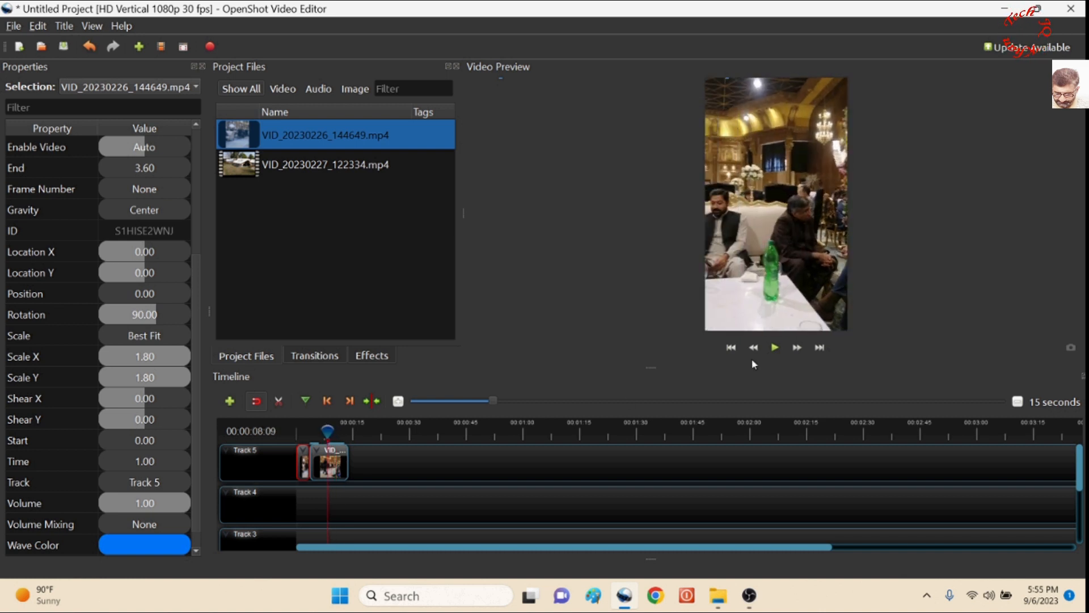
{"action": "left_click", "coordinate": [775, 348]}
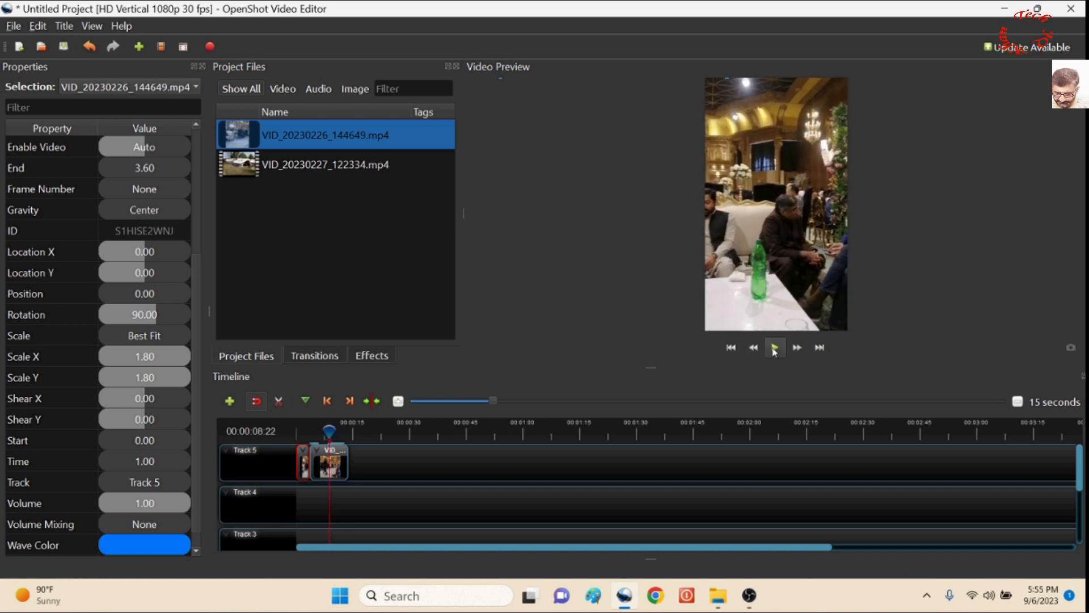
{"action": "left_click", "coordinate": [774, 348]}
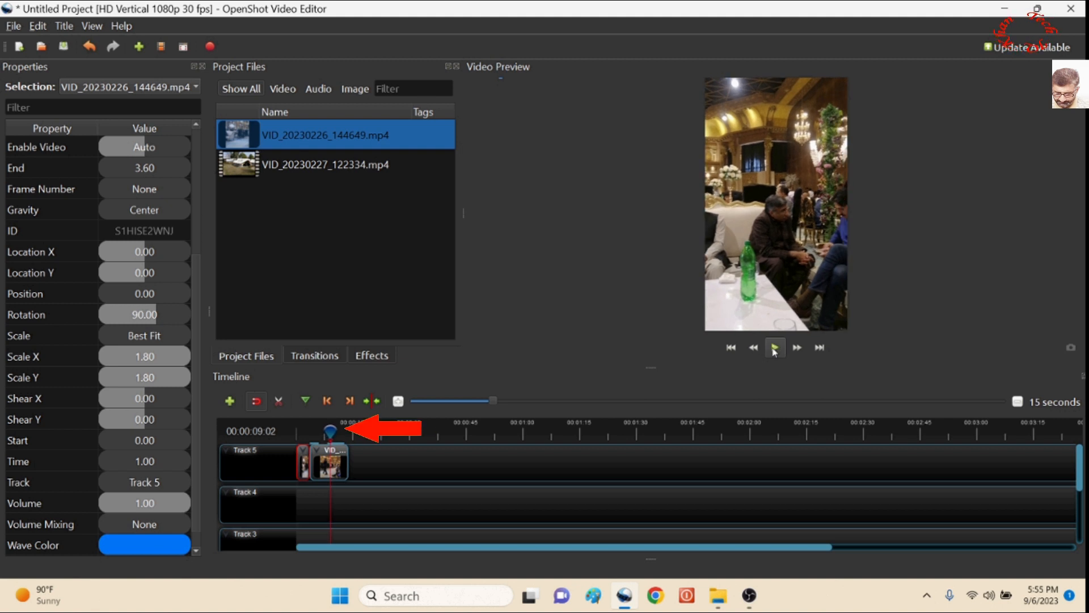
{"action": "key", "text": "ctrl+l"}
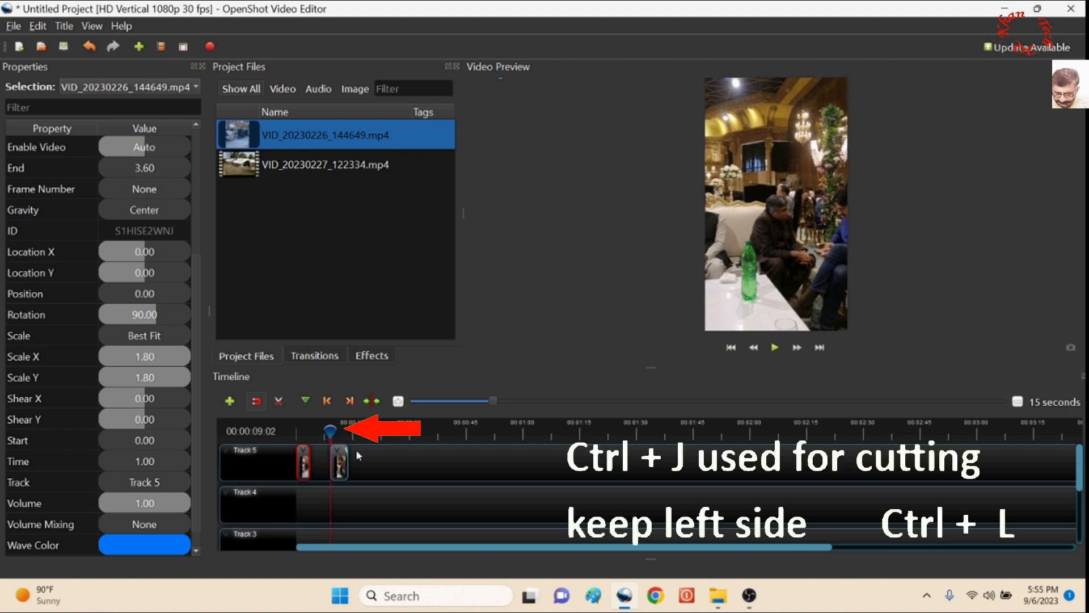
{"action": "left_click", "coordinate": [731, 348]}
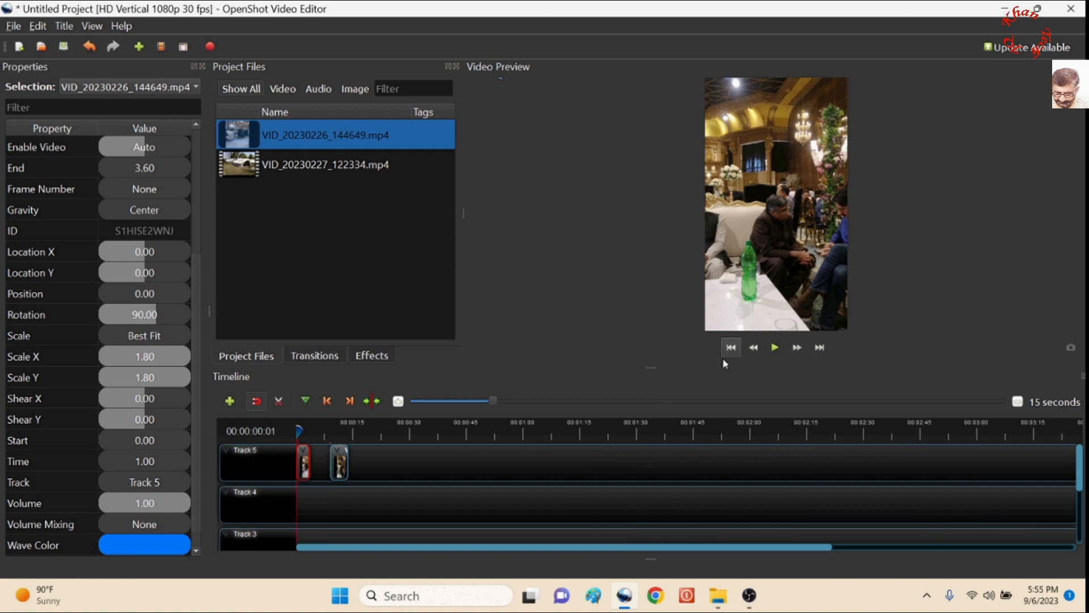
{"action": "left_click_drag", "start_coordinate": [337, 468], "coordinate": [321, 464]}
Step: Play on to 00:00:05:25 and slice the Track 5 clip there, keeping only the left side
{"action": "left_click", "coordinate": [775, 348]}
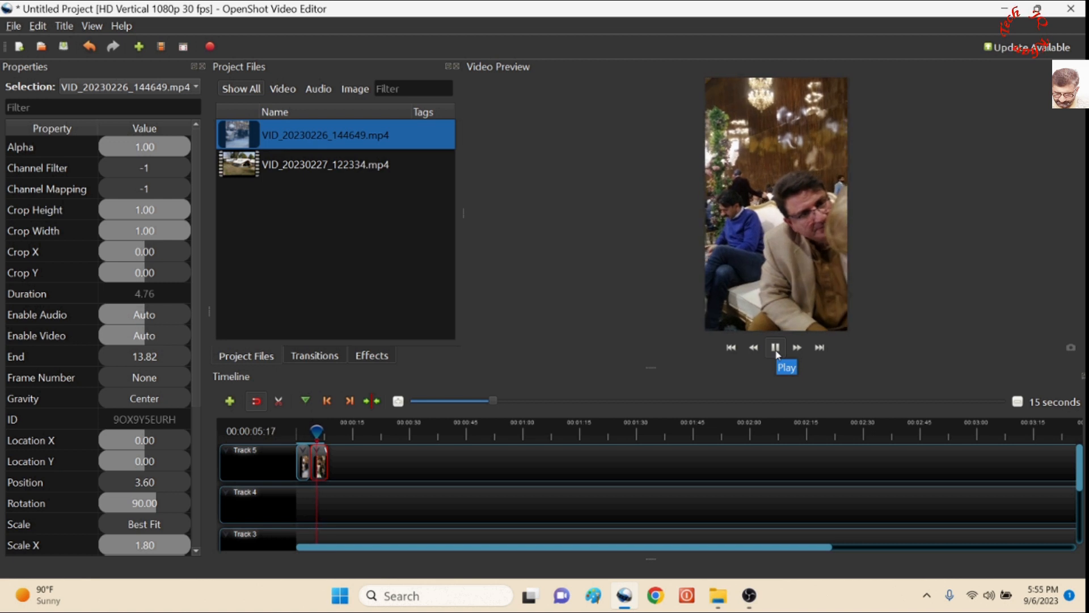
{"action": "left_click", "coordinate": [777, 353]}
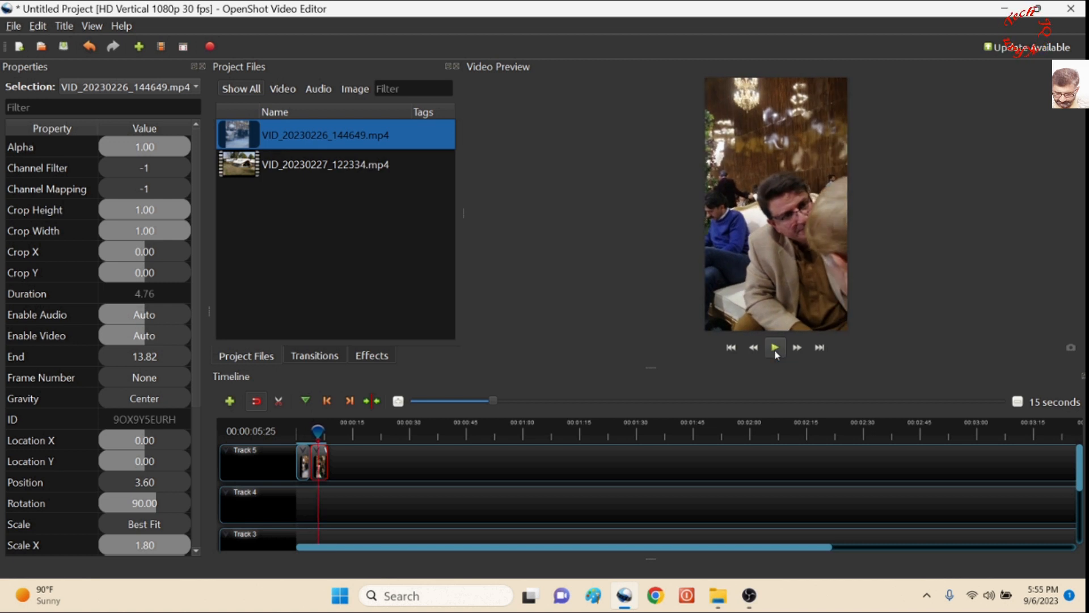
{"action": "right_click", "coordinate": [319, 431]}
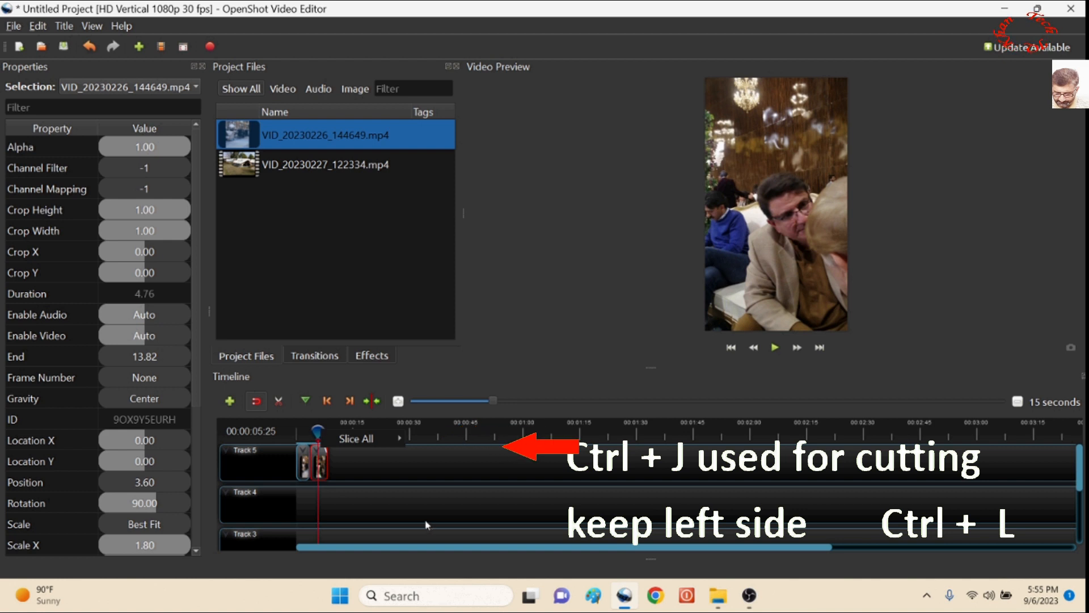
{"action": "mouse_move", "coordinate": [386, 447]}
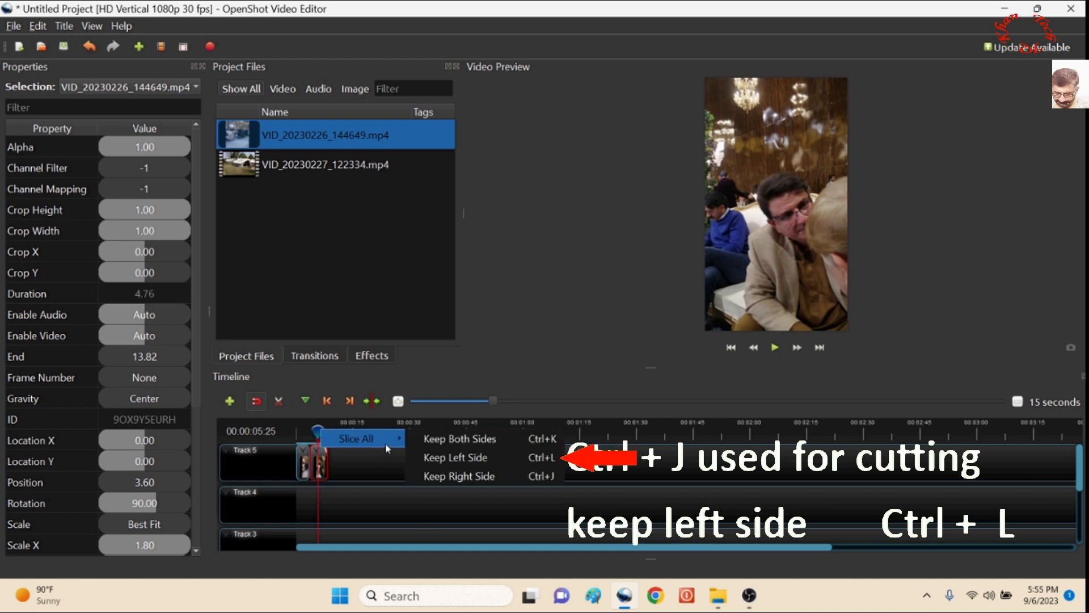
{"action": "left_click", "coordinate": [482, 464]}
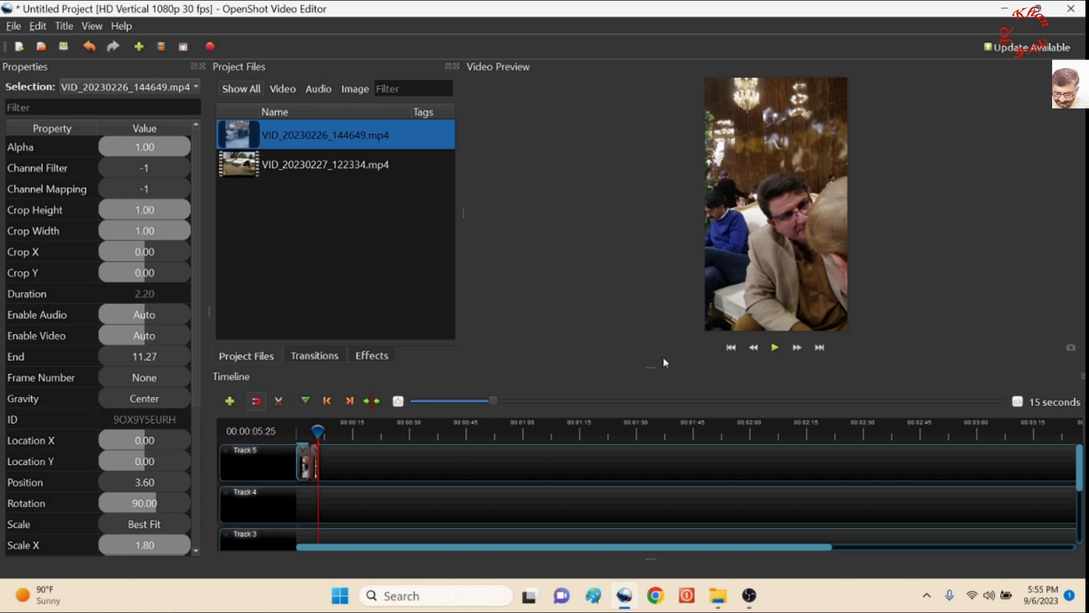
Step: Return the playhead to the start of the timeline and add a new track above Track 5
{"action": "key", "text": "Home"}
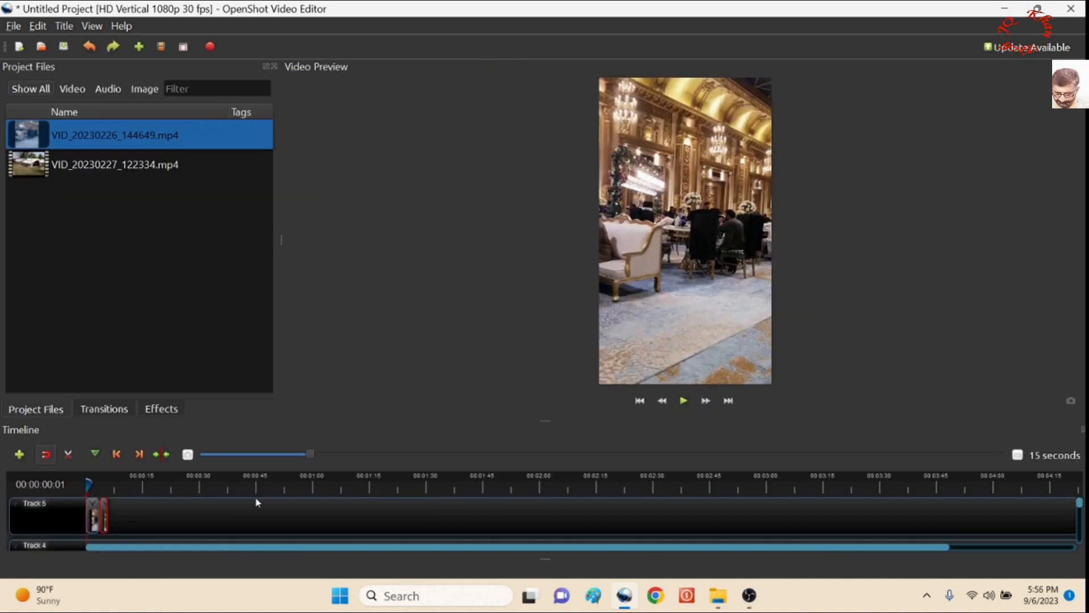
{"action": "right_click", "coordinate": [67, 509]}
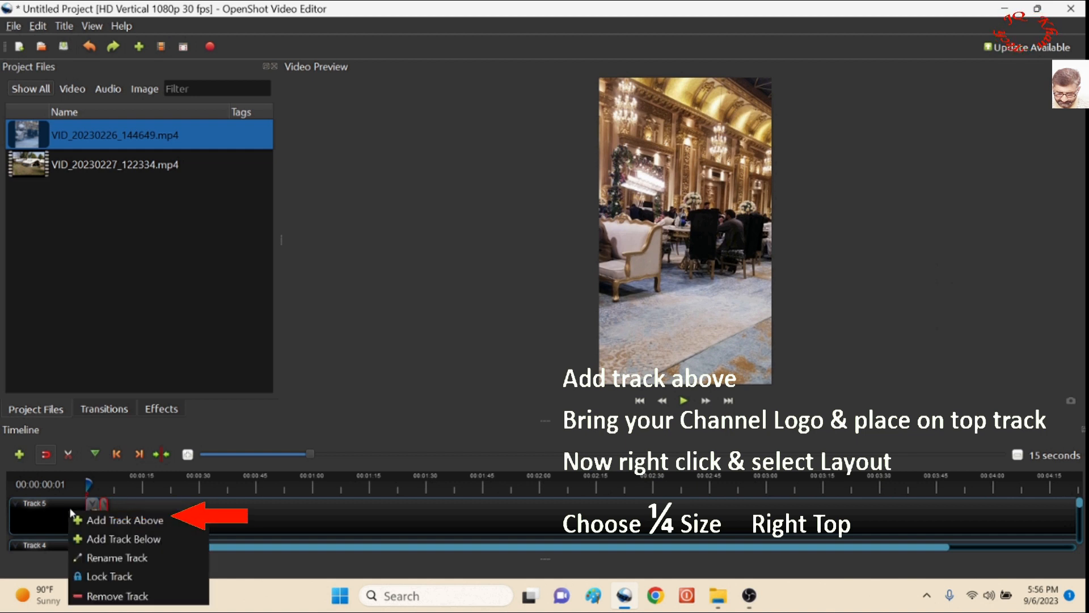
{"action": "left_click", "coordinate": [85, 517]}
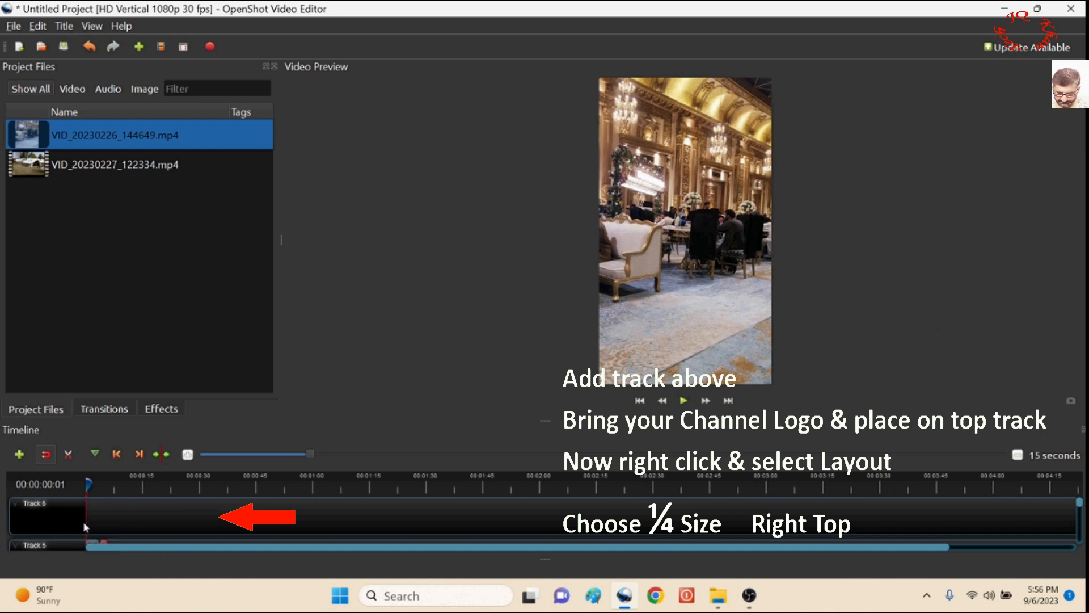
Step: Import the channel logo video from the Utube Regular Items folder, reached through its Desktop shortcut
{"action": "left_click", "coordinate": [134, 50]}
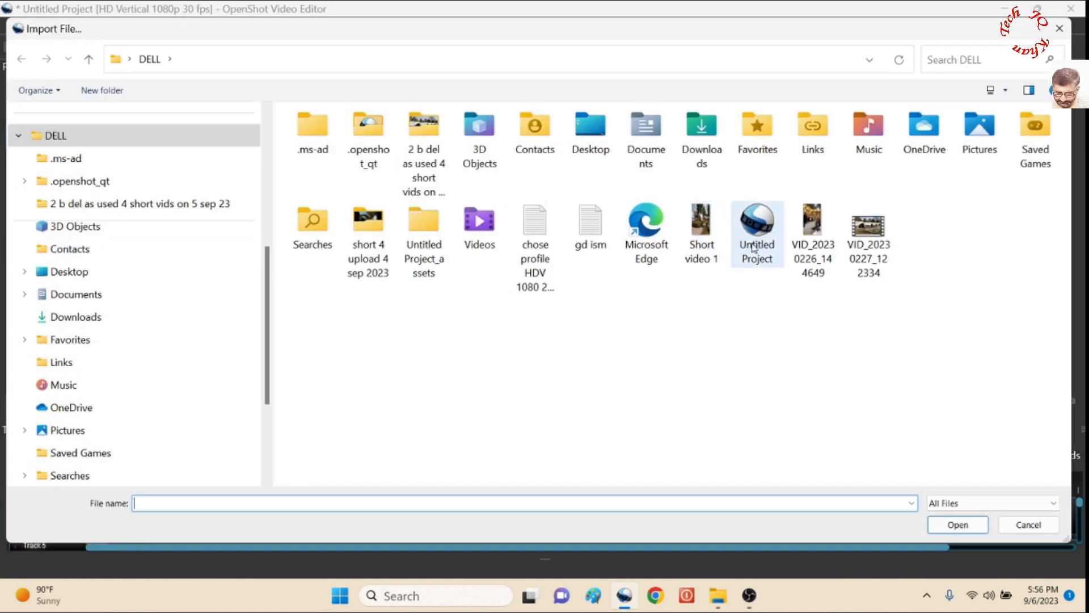
{"action": "left_click", "coordinate": [128, 277]}
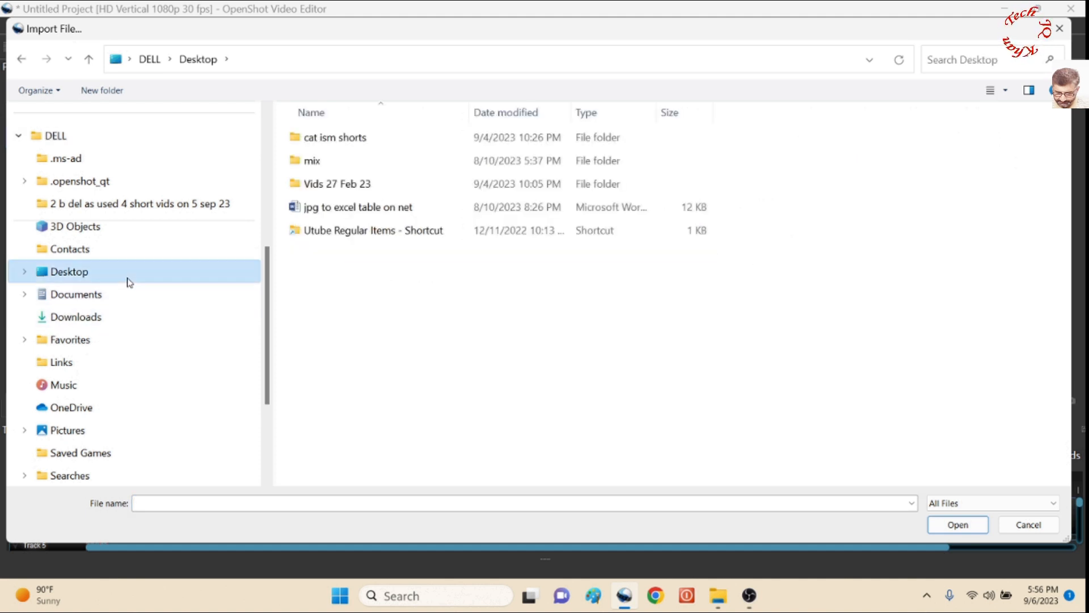
{"action": "left_click", "coordinate": [345, 240]}
{"action": "double_click", "coordinate": [345, 241]}
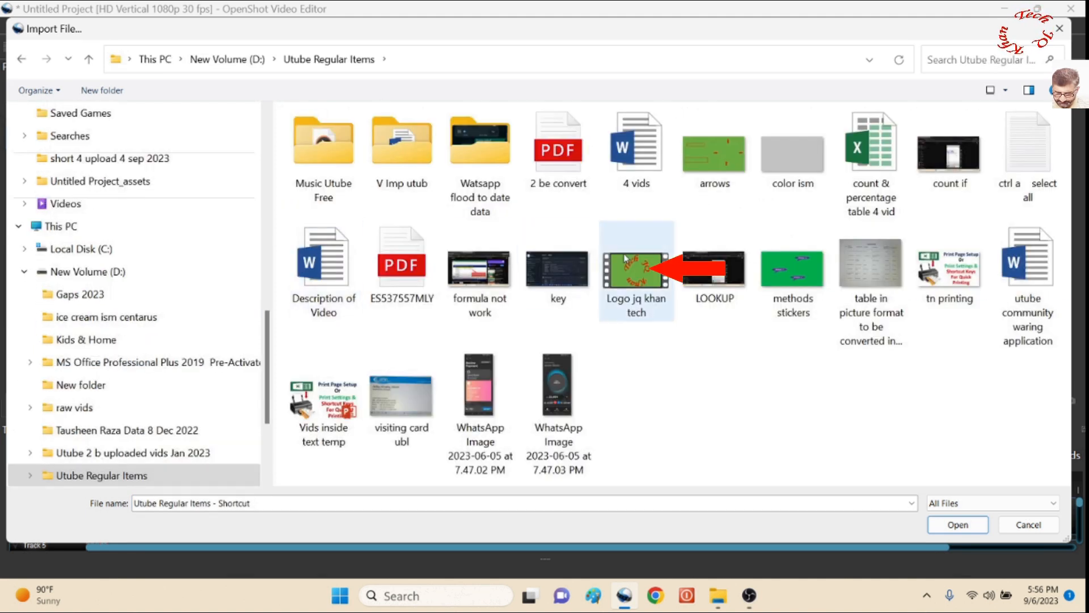
{"action": "double_click", "coordinate": [635, 295]}
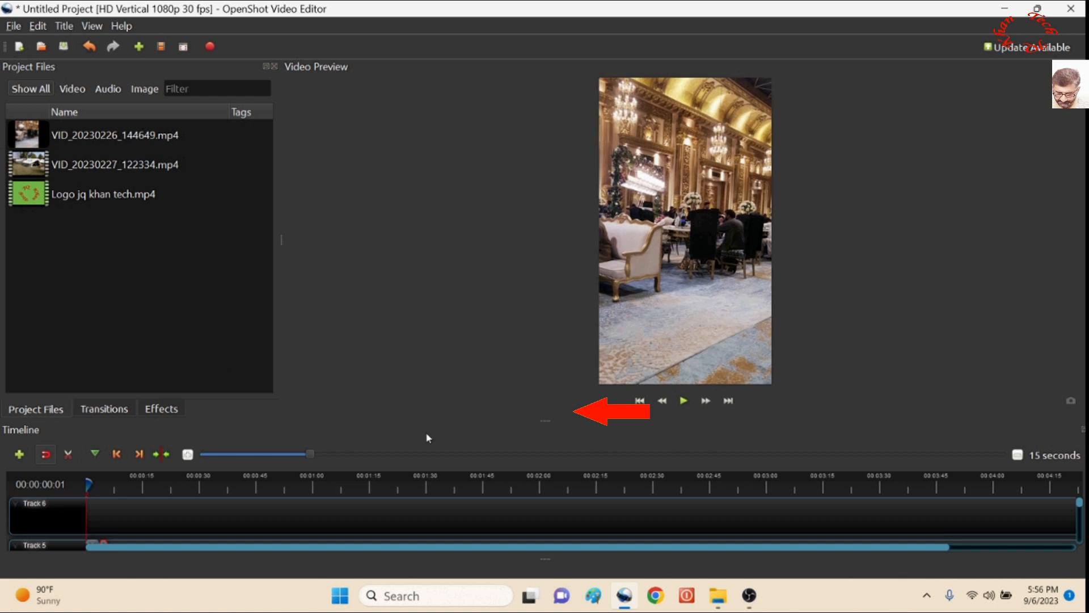
Step: Enlarge the timeline area and place the channel logo video at the start of Track 6
{"action": "left_click_drag", "start_coordinate": [547, 419], "coordinate": [546, 390]}
{"action": "left_click_drag", "start_coordinate": [102, 194], "coordinate": [88, 467]}
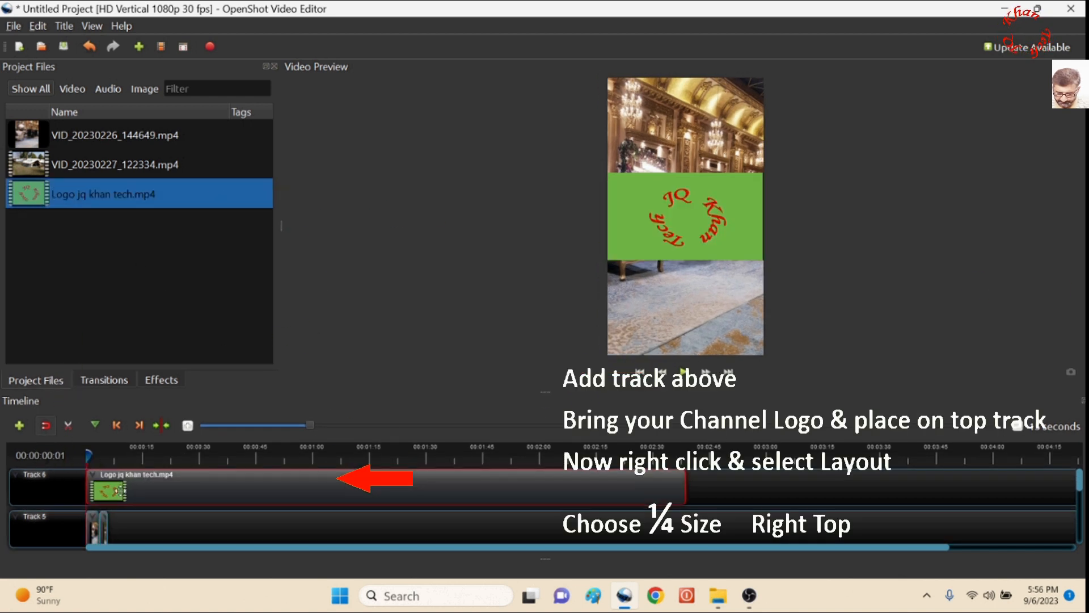
{"action": "left_click", "coordinate": [245, 533]}
Step: Apply the 1/4 Size - Top Right layout to the logo clip on Track 6
{"action": "right_click", "coordinate": [219, 488]}
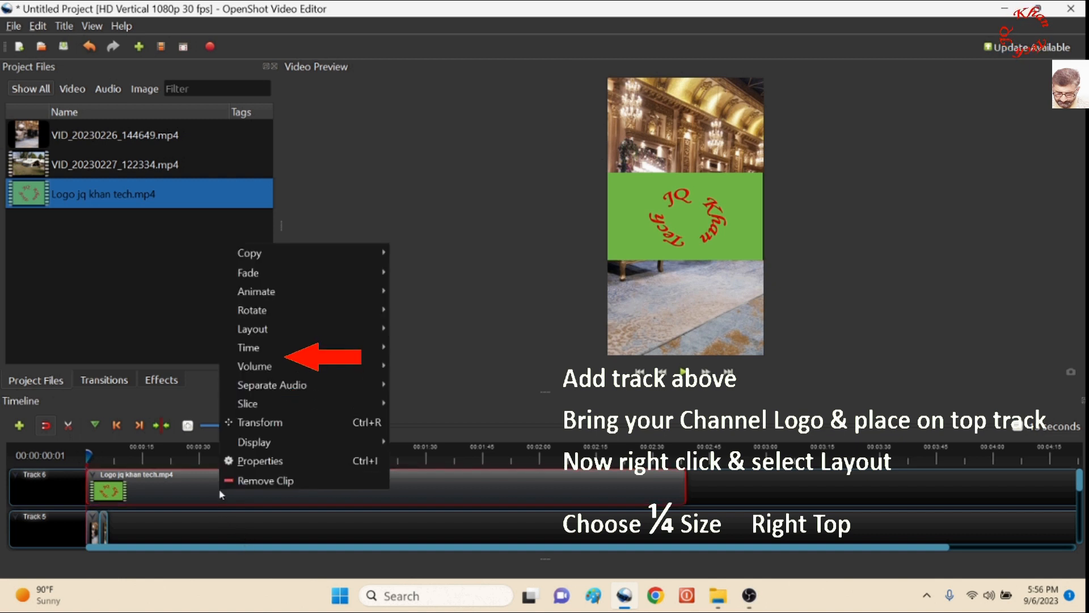
{"action": "mouse_move", "coordinate": [255, 386]}
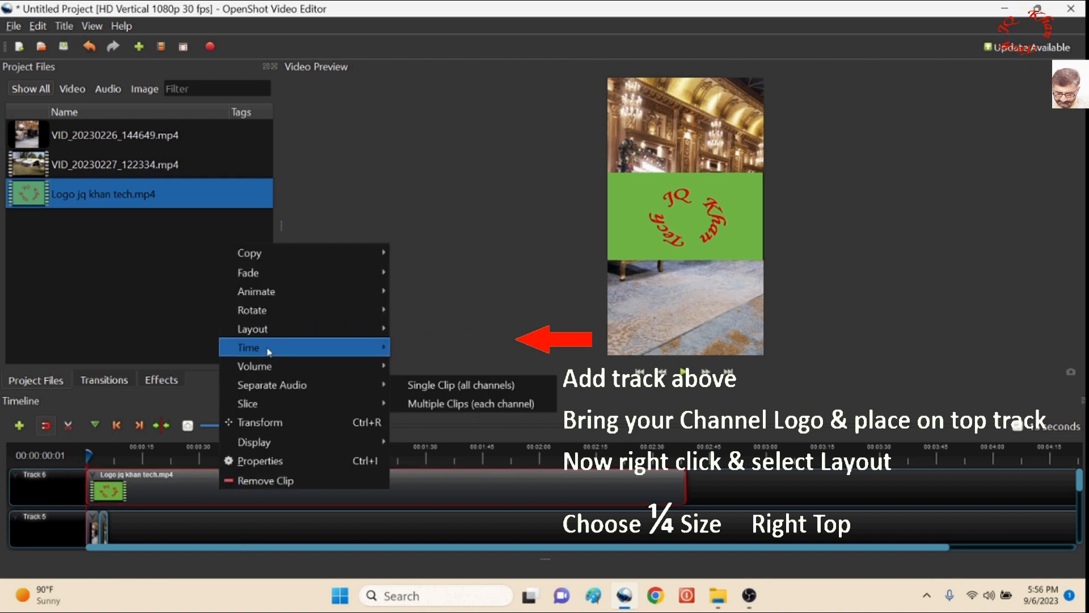
{"action": "mouse_move", "coordinate": [255, 329]}
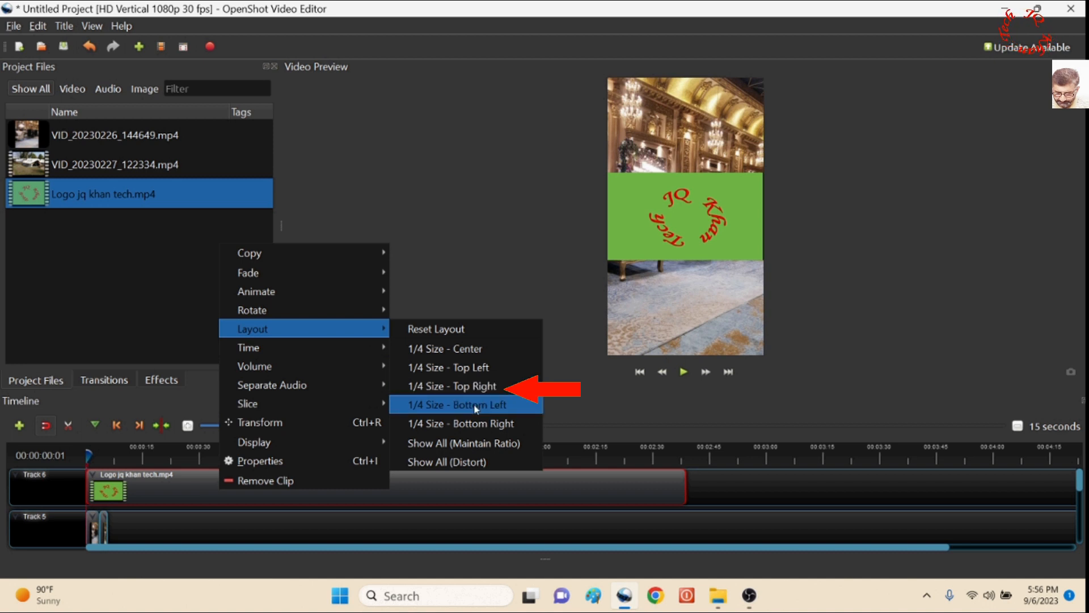
{"action": "left_click", "coordinate": [475, 386]}
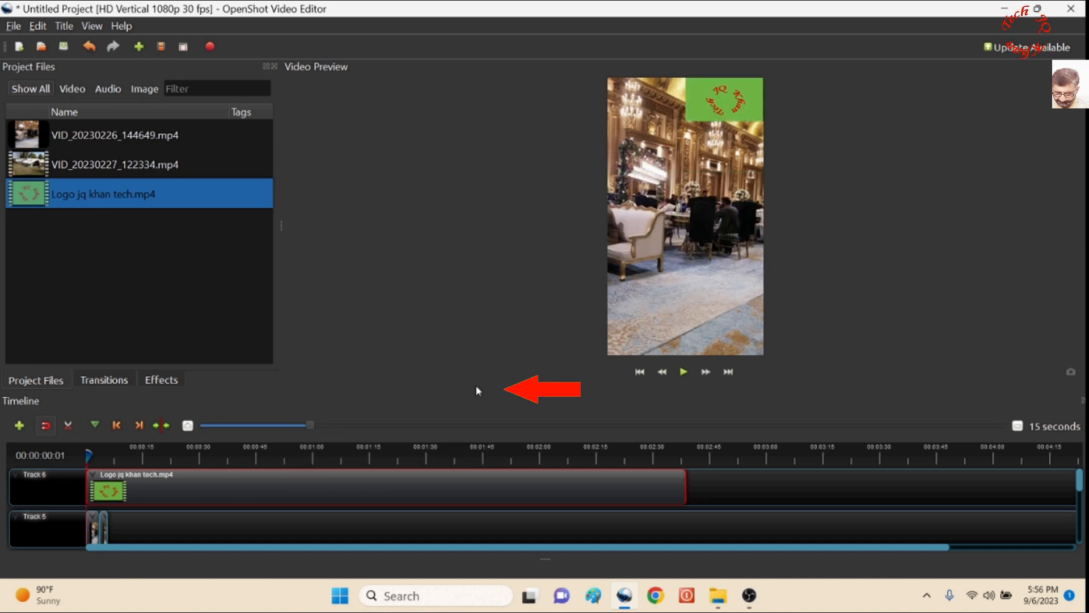
Step: Shrink the logo clip with Transform to about half its size, keeping it in the video's top-right corner
{"action": "right_click", "coordinate": [321, 498]}
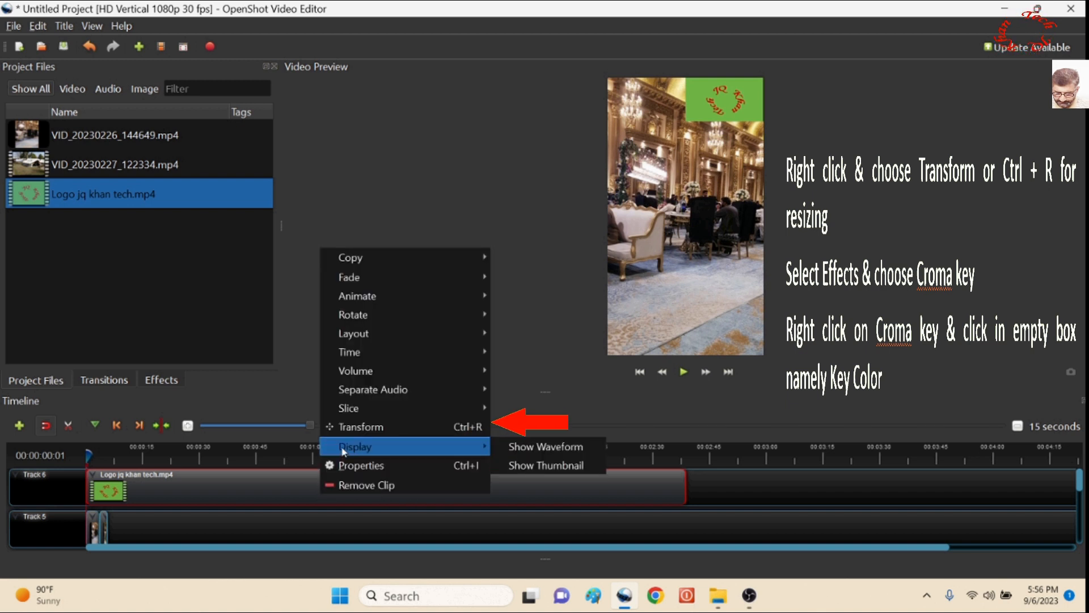
{"action": "left_click", "coordinate": [363, 427]}
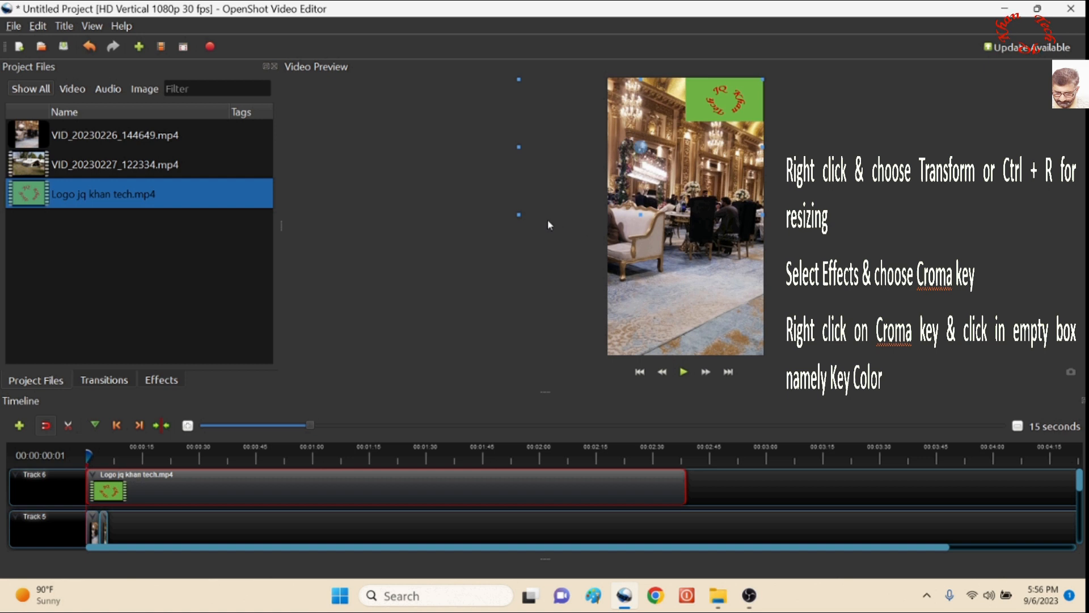
{"action": "left_click_drag", "start_coordinate": [523, 222], "coordinate": [744, 126]}
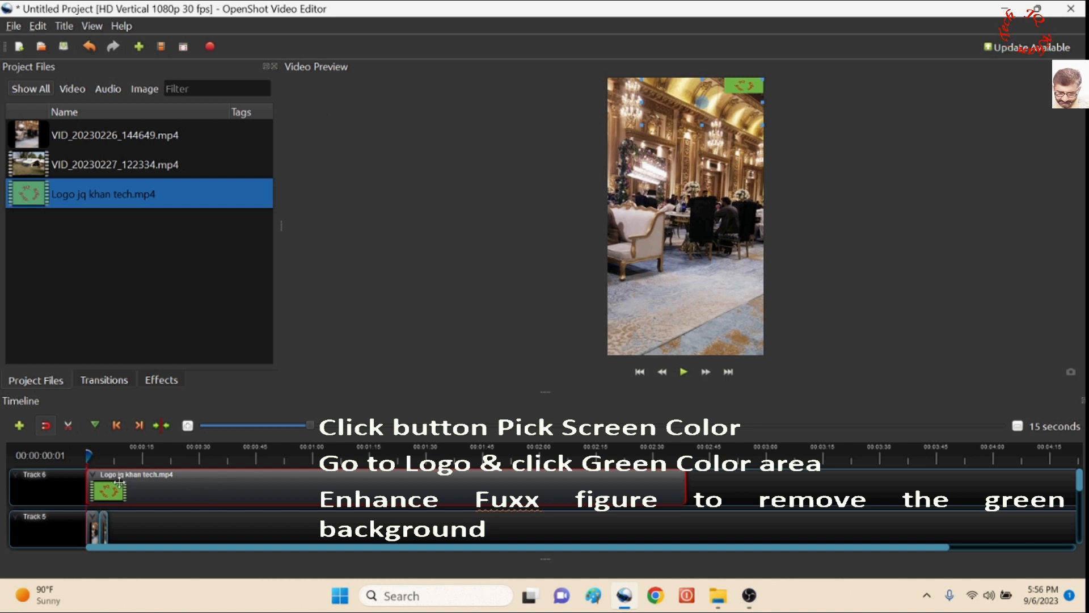
Step: Add the Chroma Key effect to the logo clip on Track 6
{"action": "left_click", "coordinate": [162, 379]}
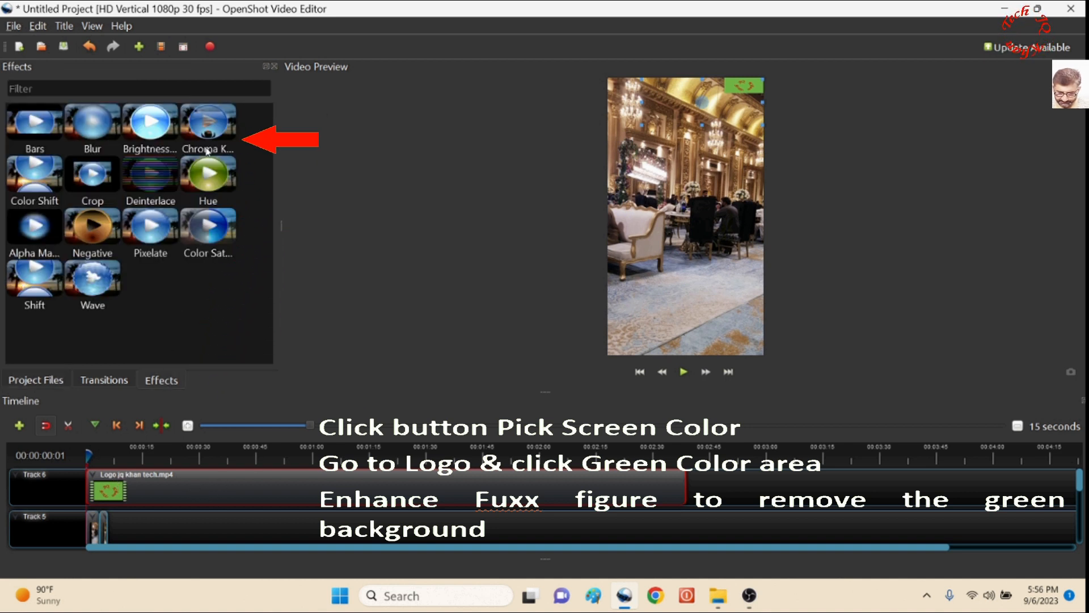
{"action": "left_click", "coordinate": [211, 117]}
{"action": "left_click_drag", "start_coordinate": [211, 117], "coordinate": [105, 481]}
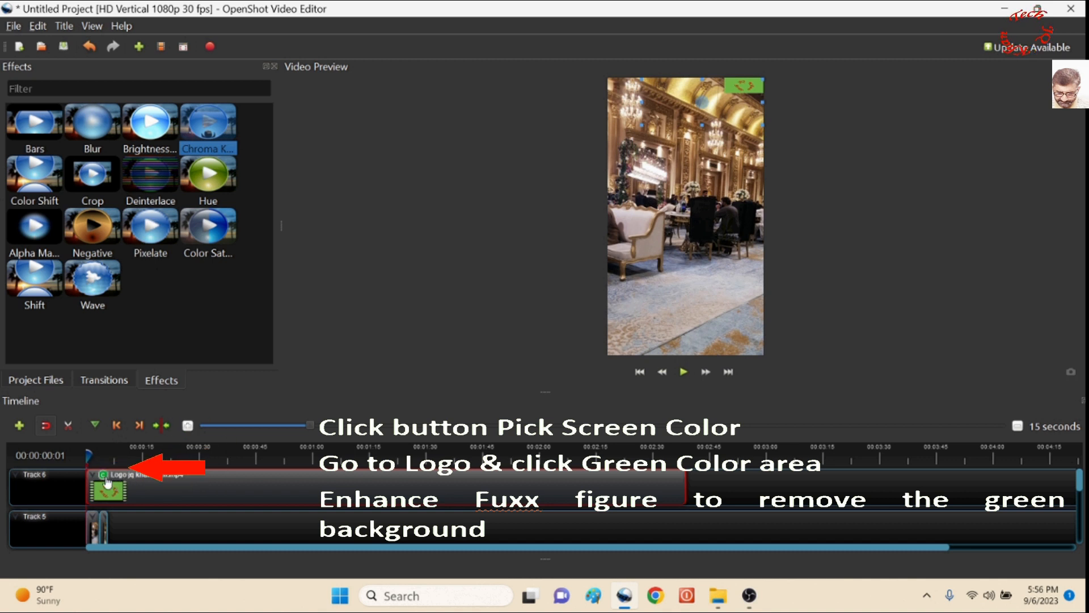
Step: Set the logo's Chroma Key color to the green #72b848 sampled from the logo background in the video preview
{"action": "right_click", "coordinate": [105, 481]}
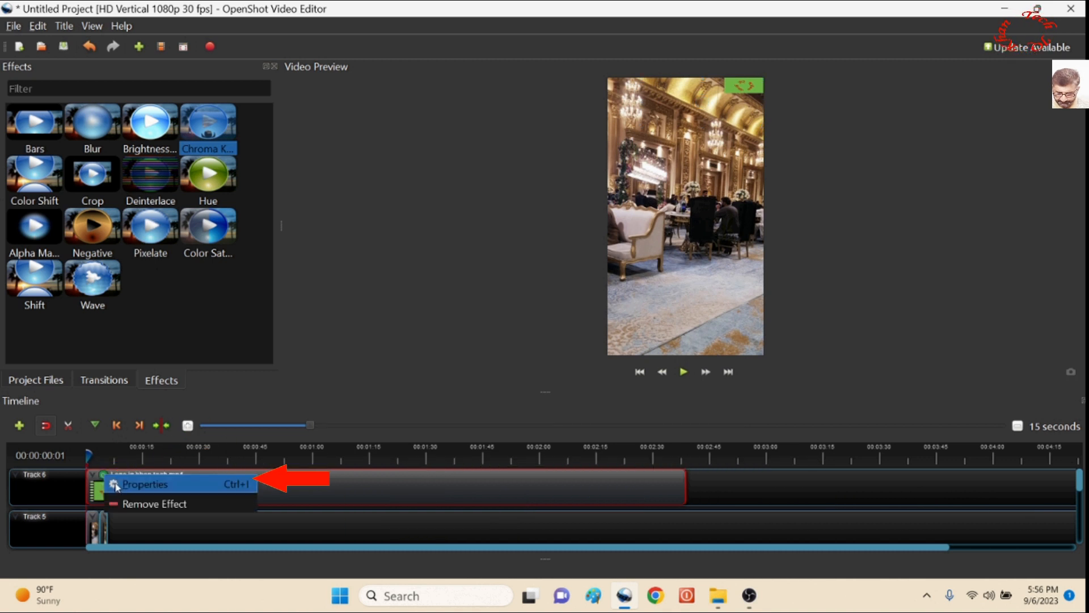
{"action": "left_click", "coordinate": [116, 483]}
{"action": "left_click", "coordinate": [139, 190]}
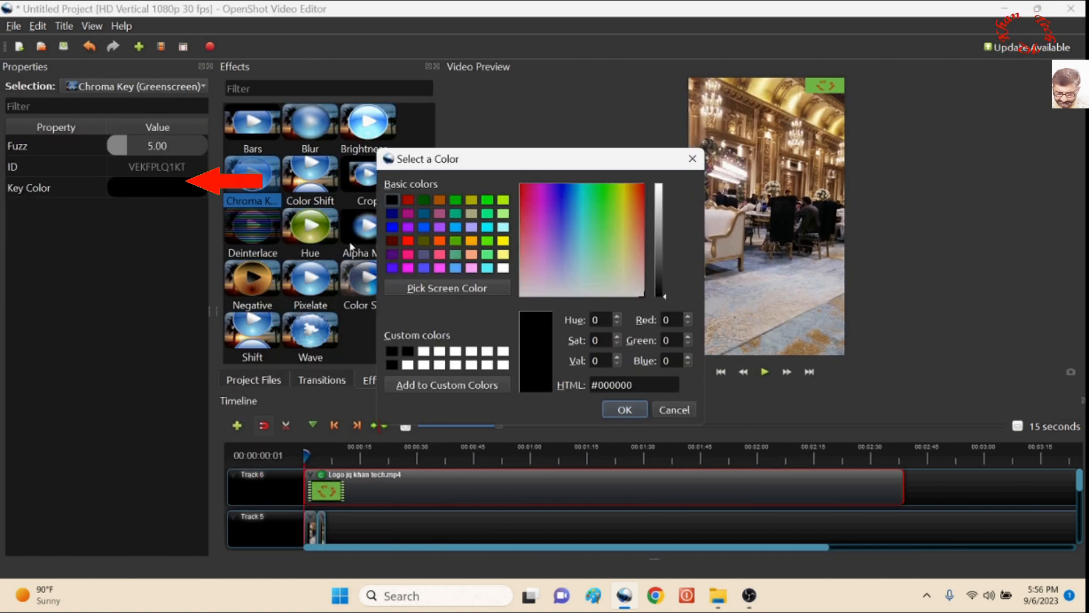
{"action": "left_click", "coordinate": [428, 289]}
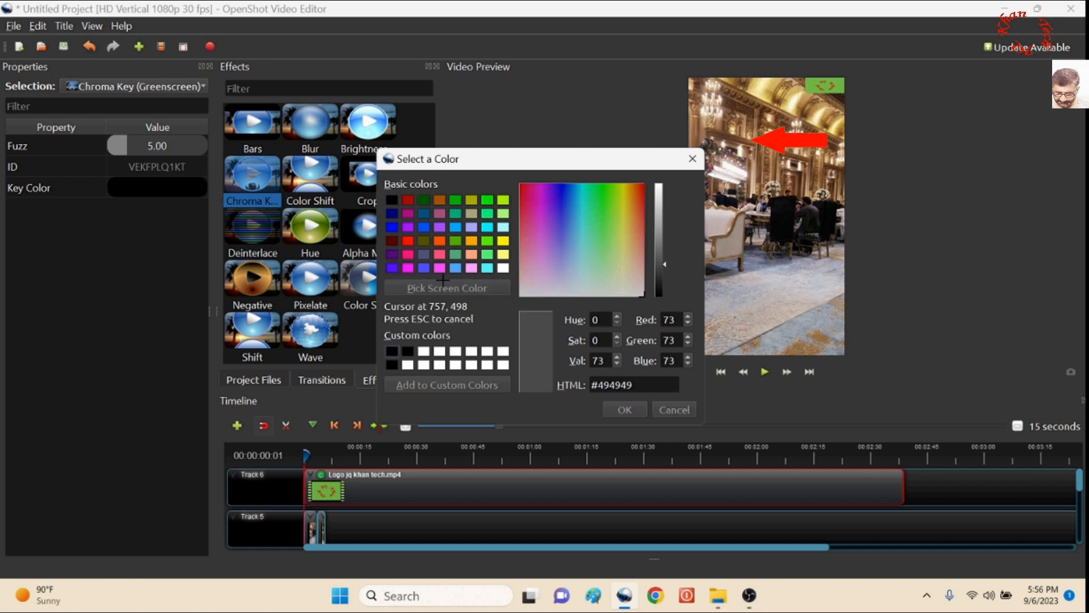
{"action": "left_click", "coordinate": [810, 88]}
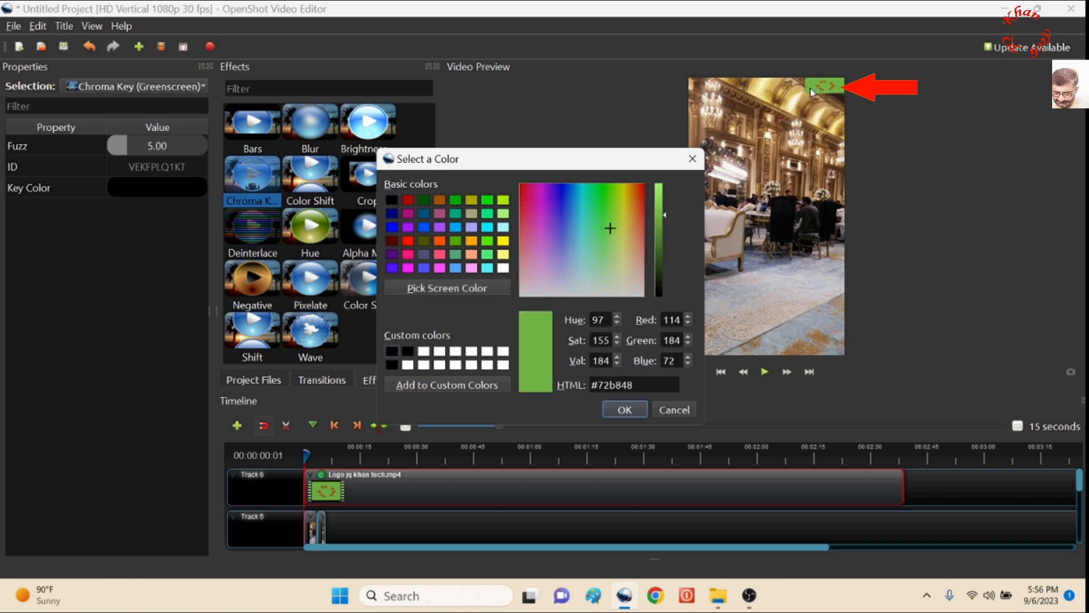
{"action": "left_click", "coordinate": [624, 409]}
Step: Set the Chroma Key Fuzz to 200 and play the video preview to check the logo overlay
{"action": "double_click", "coordinate": [177, 152]}
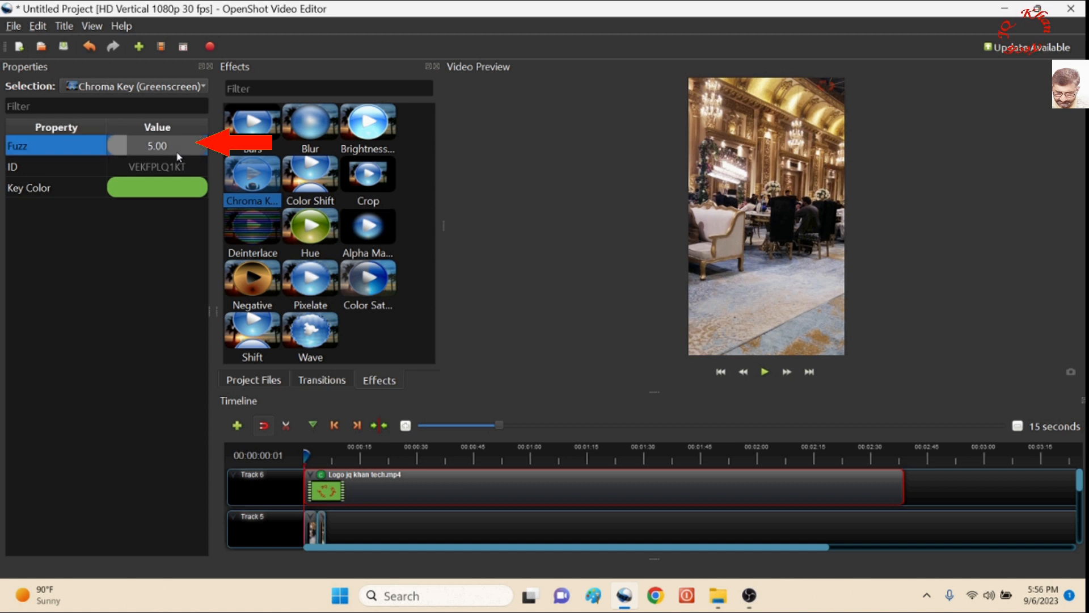
{"action": "type", "text": "2"}
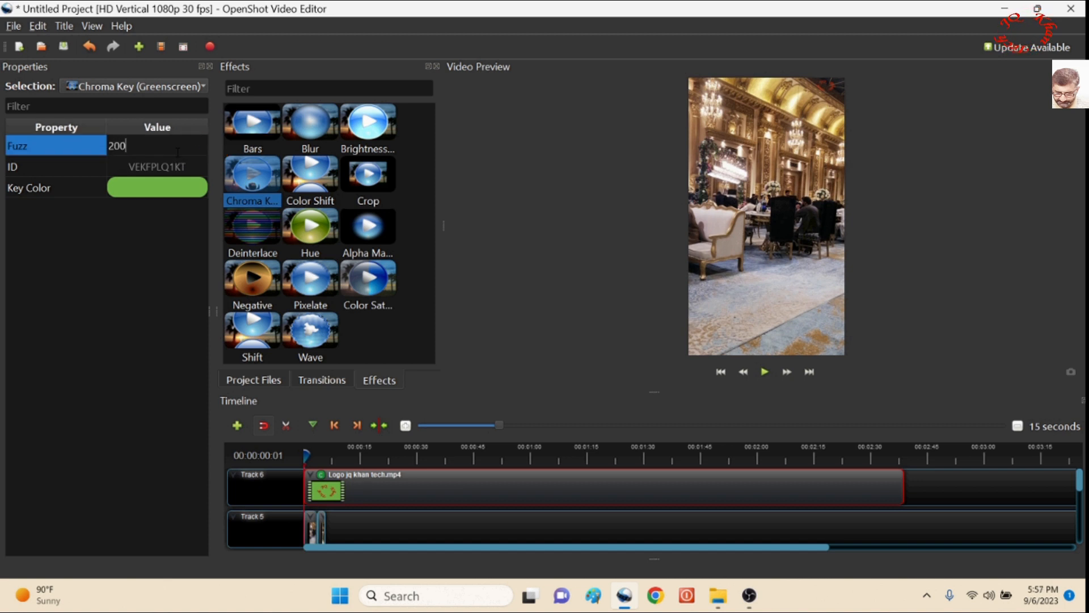
{"action": "key", "text": "Return"}
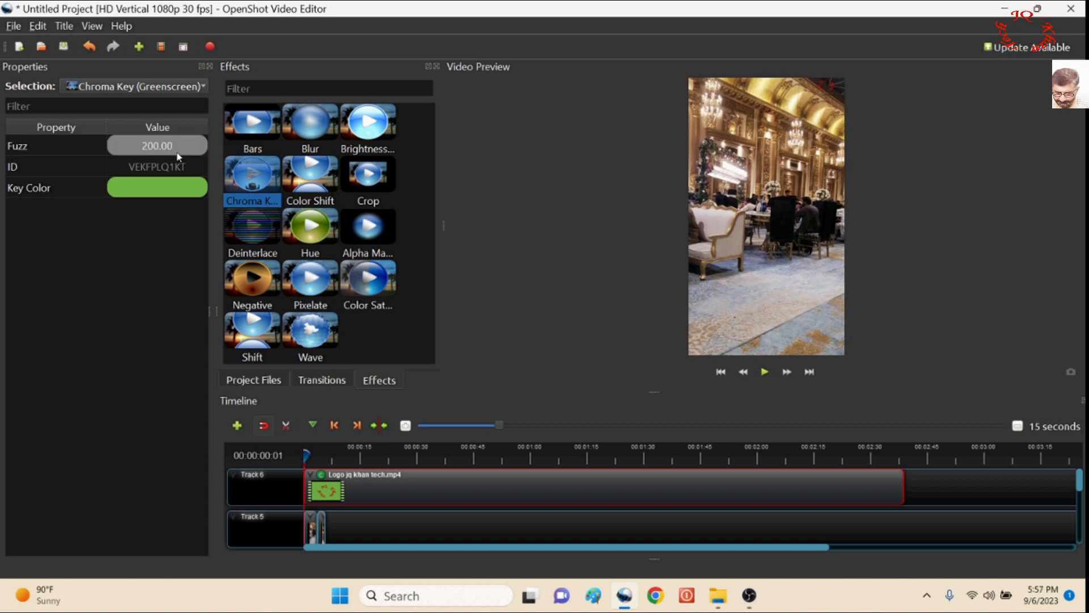
{"action": "left_click", "coordinate": [764, 372]}
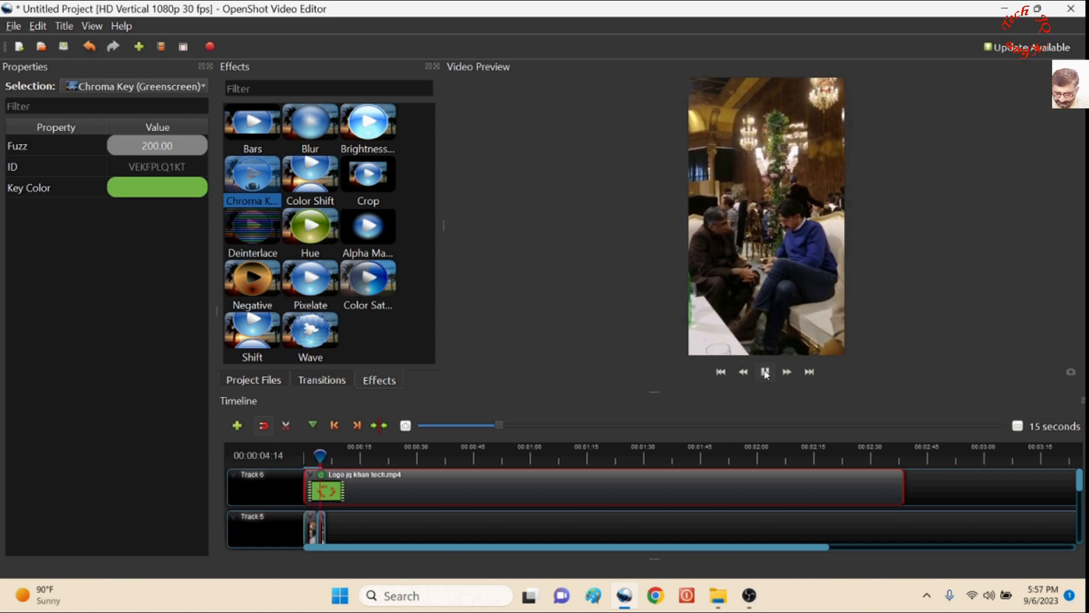
{"action": "left_click", "coordinate": [764, 372]}
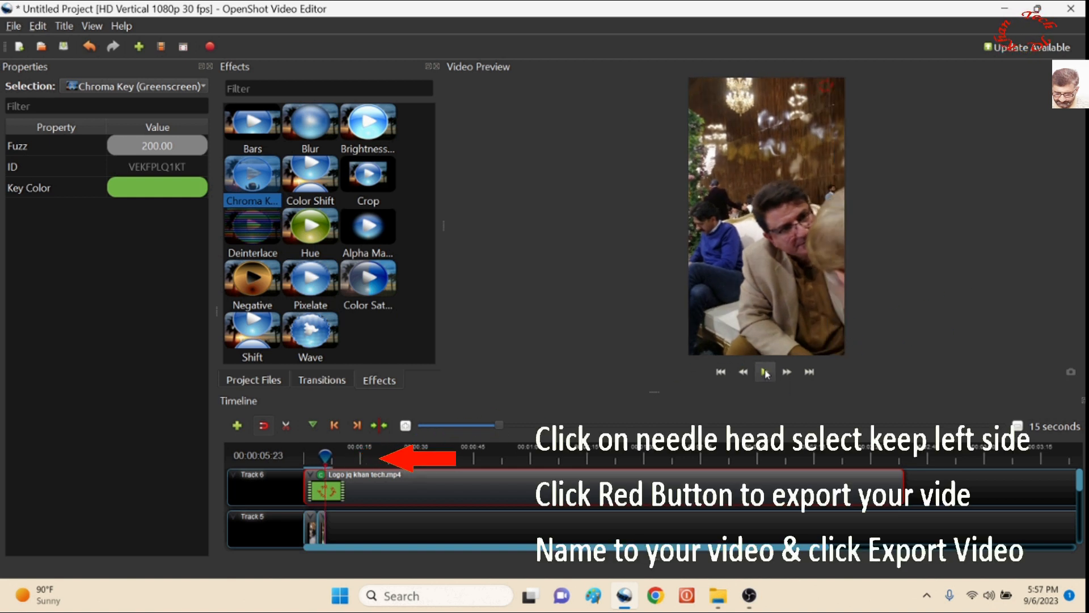
Step: Slice all tracks at the playhead at 00:00:05:23, keeping the left side
{"action": "right_click", "coordinate": [324, 454]}
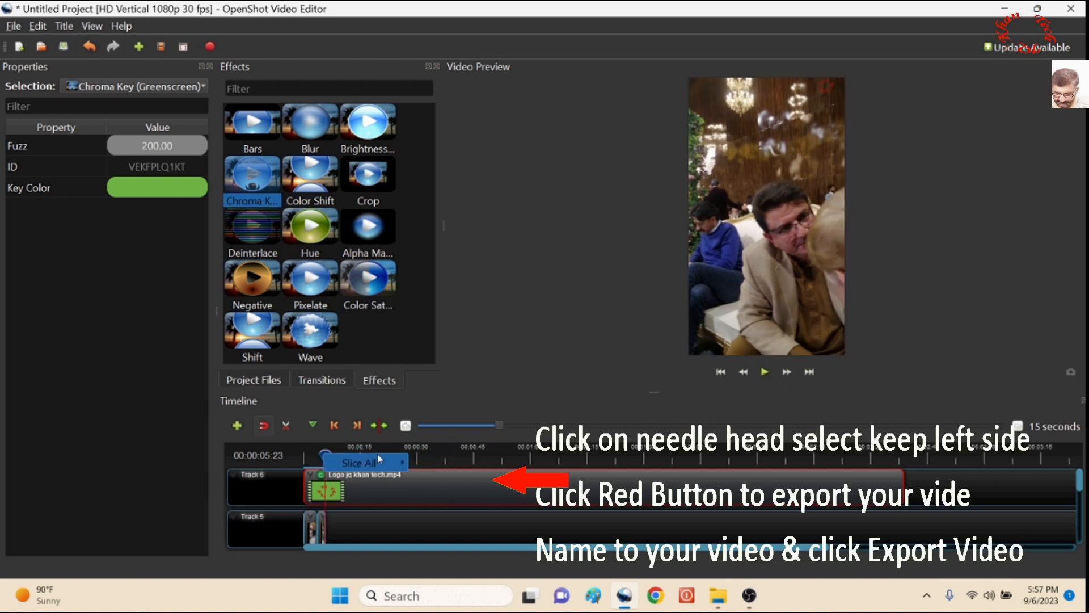
{"action": "mouse_move", "coordinate": [391, 463]}
{"action": "left_click", "coordinate": [446, 483]}
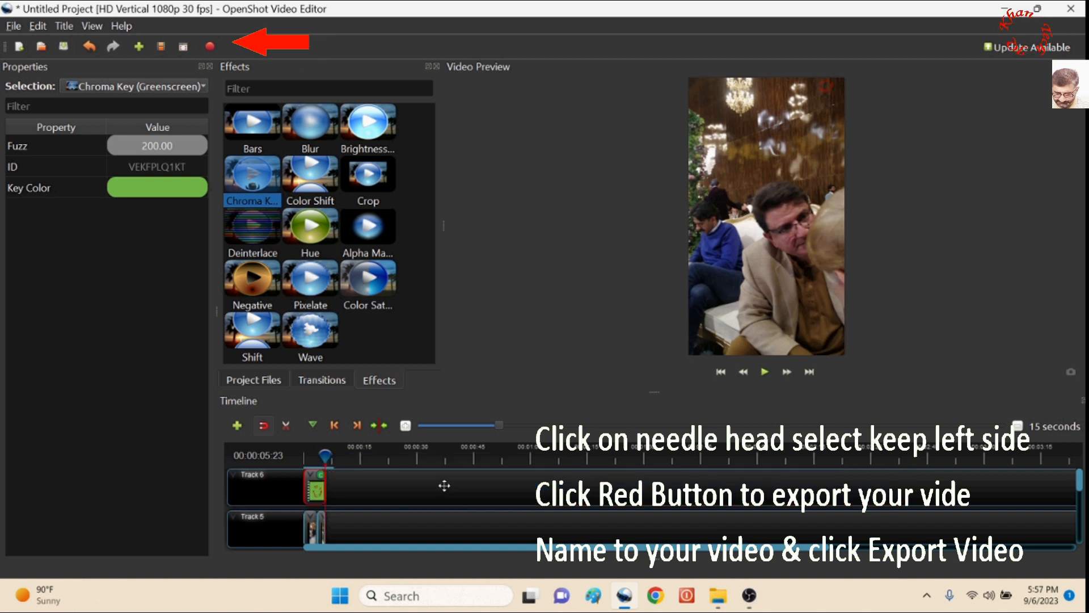
Step: Export the project as an MP4 (h.264) video named Short video 2 and close the finished export
{"action": "left_click", "coordinate": [210, 47]}
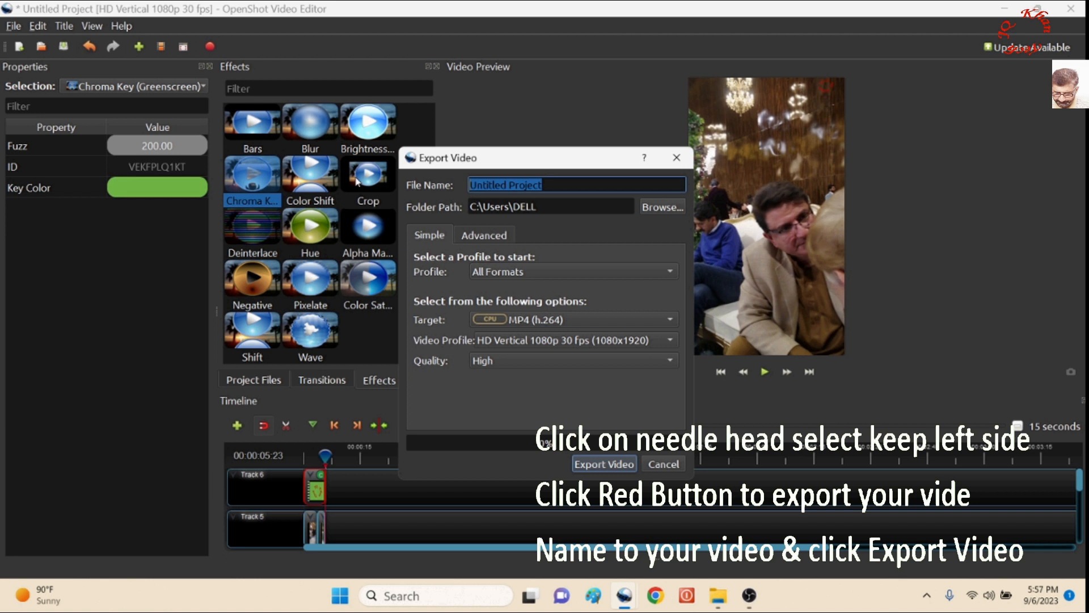
{"action": "type", "text": "Short video"}
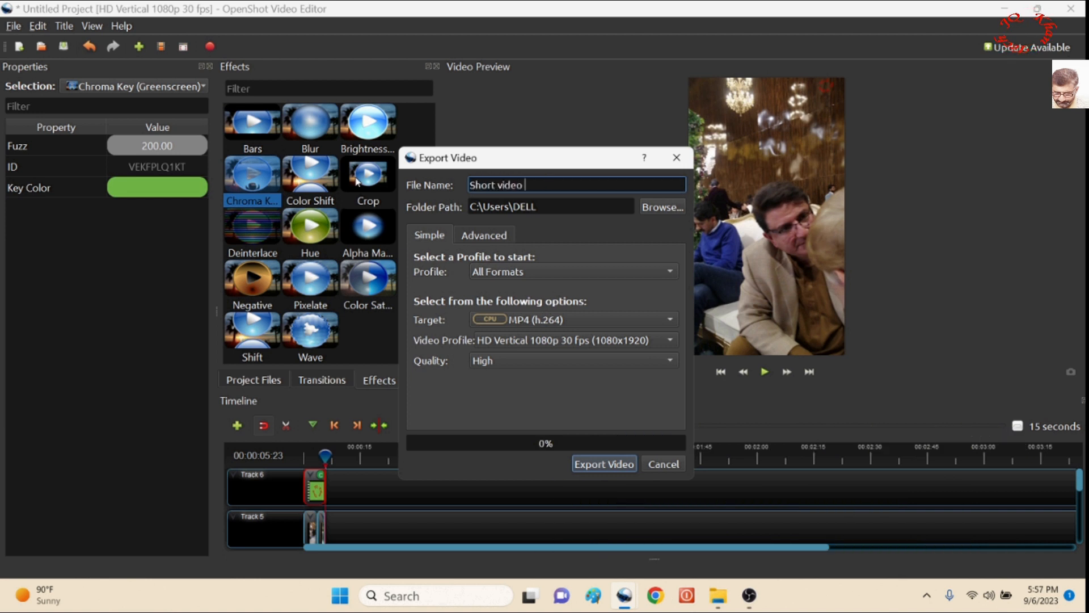
{"action": "type", "text": " 2"}
{"action": "key", "text": "Return"}
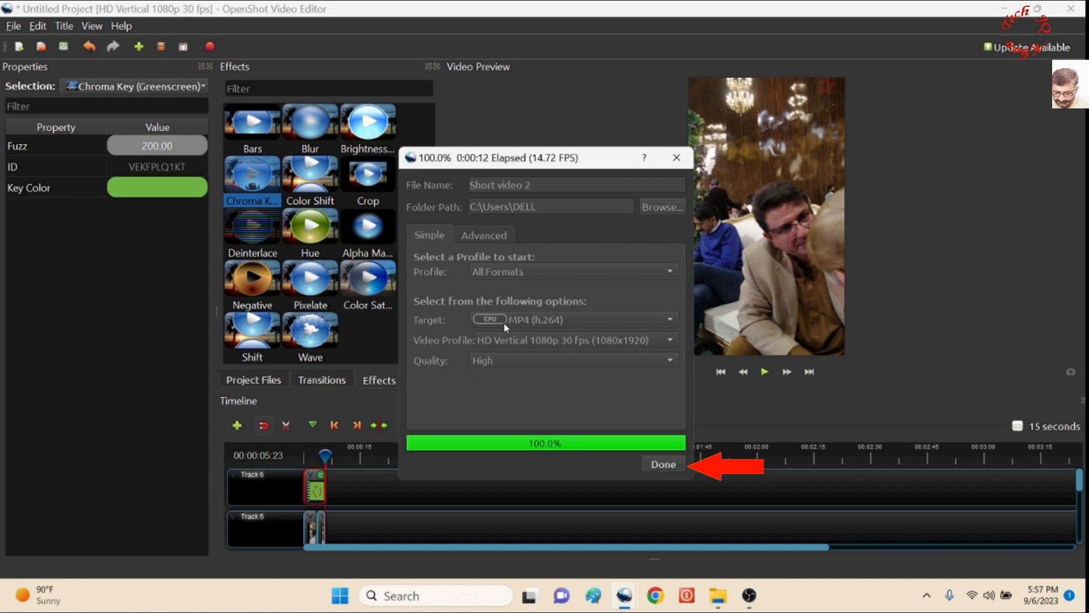
{"action": "left_click", "coordinate": [663, 464]}
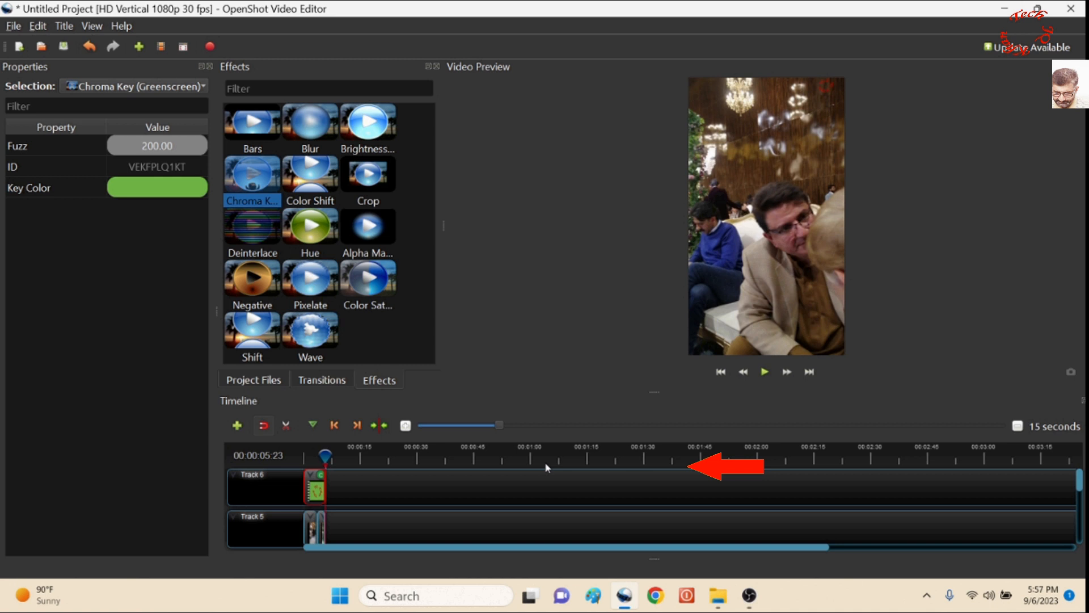
Step: Switch to the desktop, open the DELL folder in File Explorer and play the exported Short video 2
{"action": "key", "text": "super+d"}
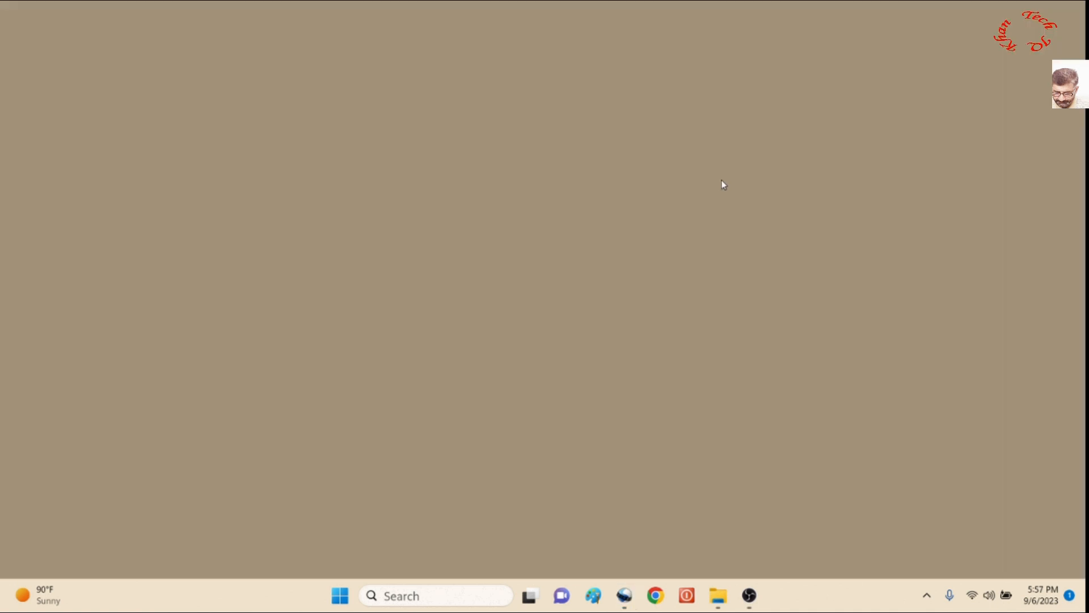
{"action": "double_click", "coordinate": [26, 102]}
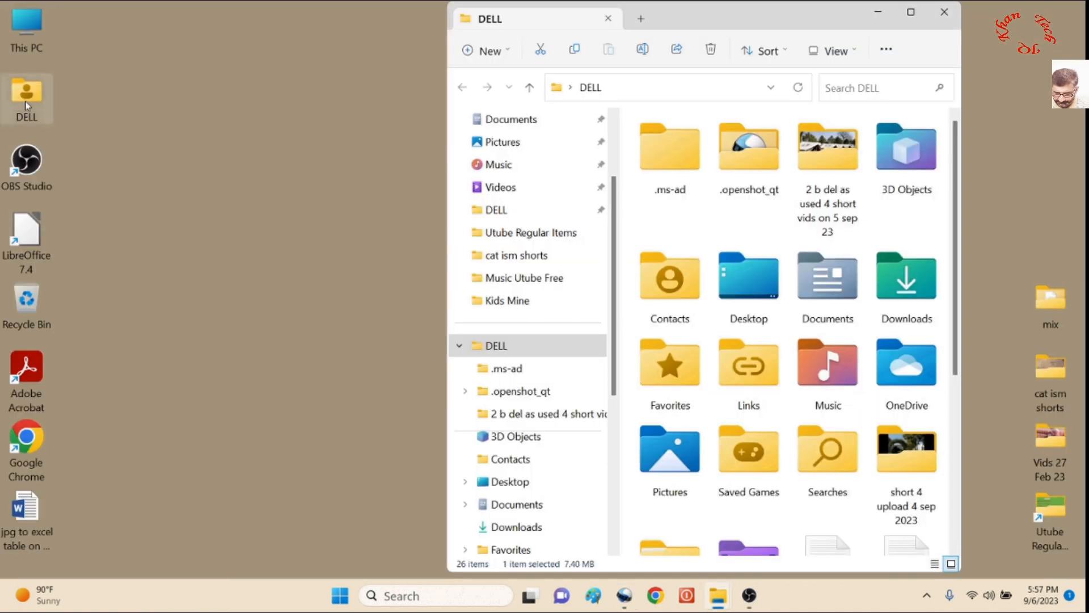
{"action": "left_click", "coordinate": [914, 12]}
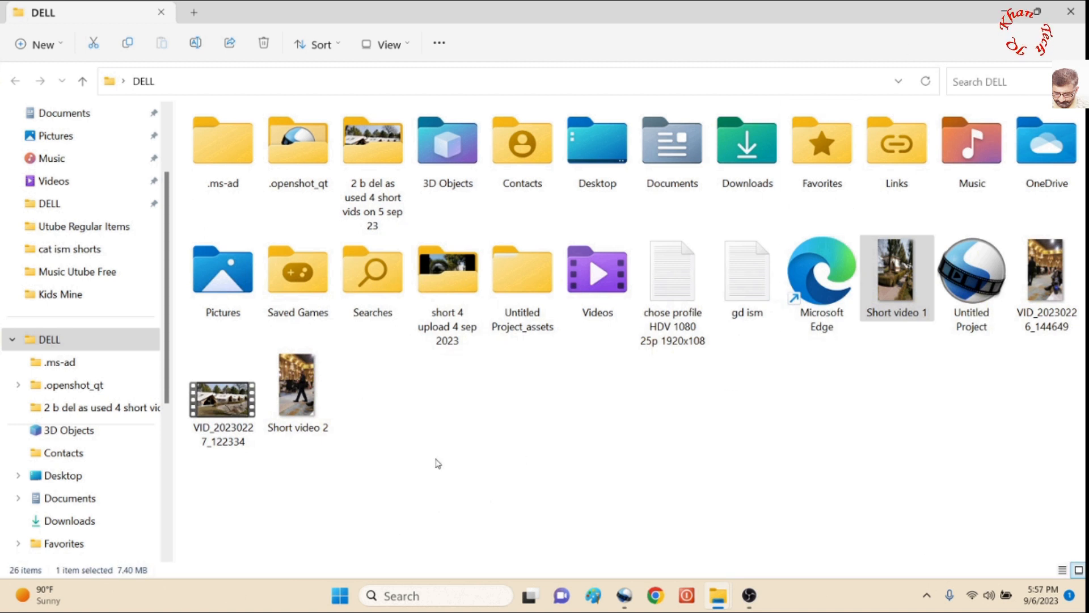
{"action": "double_click", "coordinate": [297, 383]}
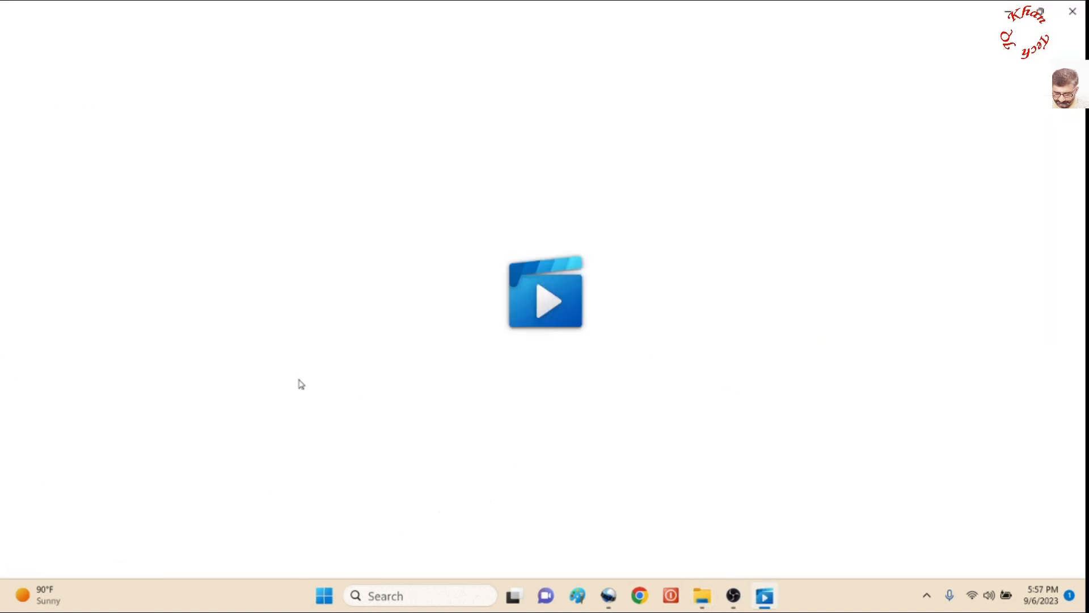